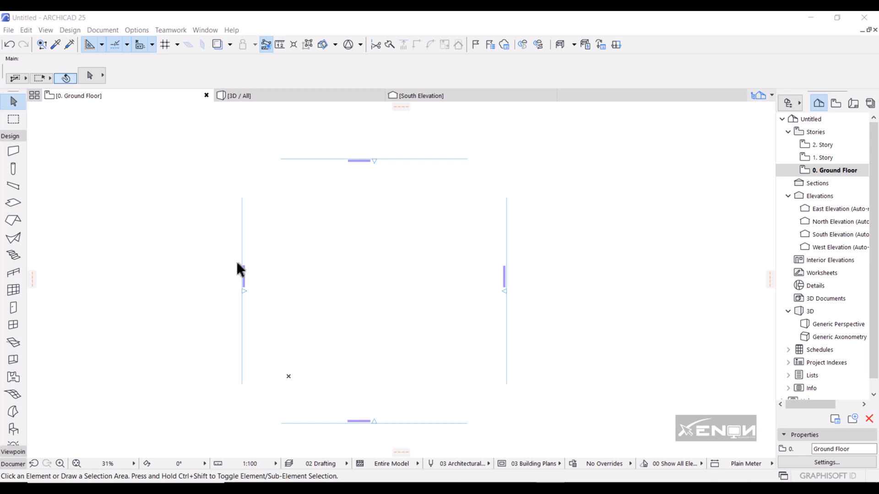
click(2, 464)
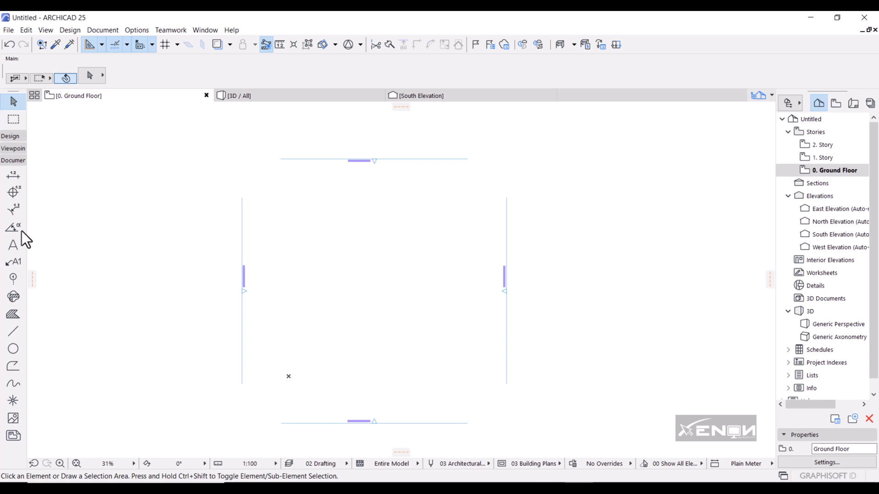
click(3, 137)
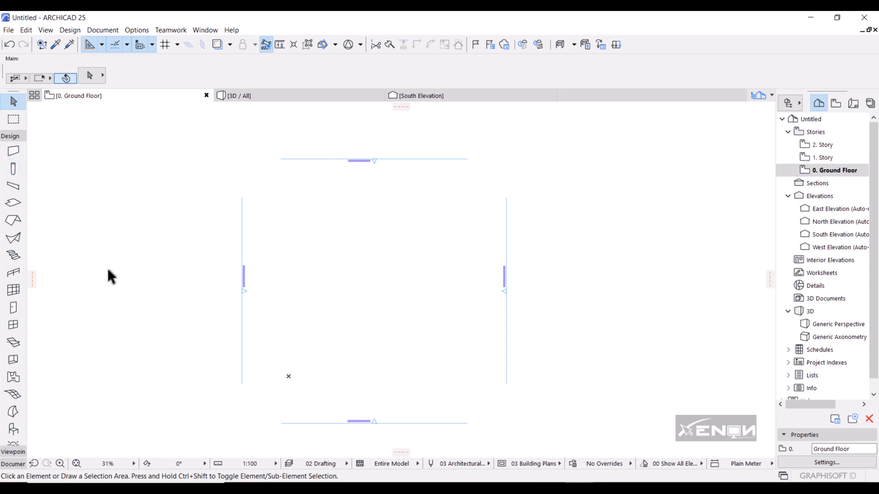
- Set the default wall to a basic structure with a thickness of 225
click(11, 152)
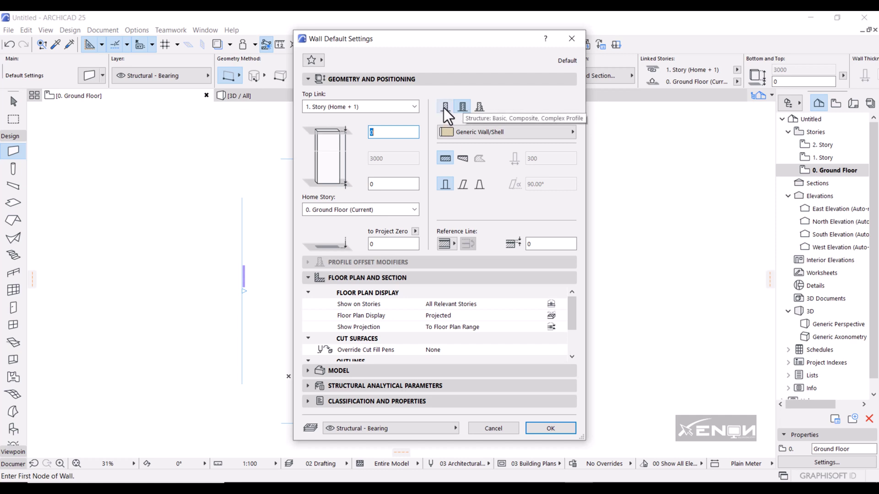
click(444, 106)
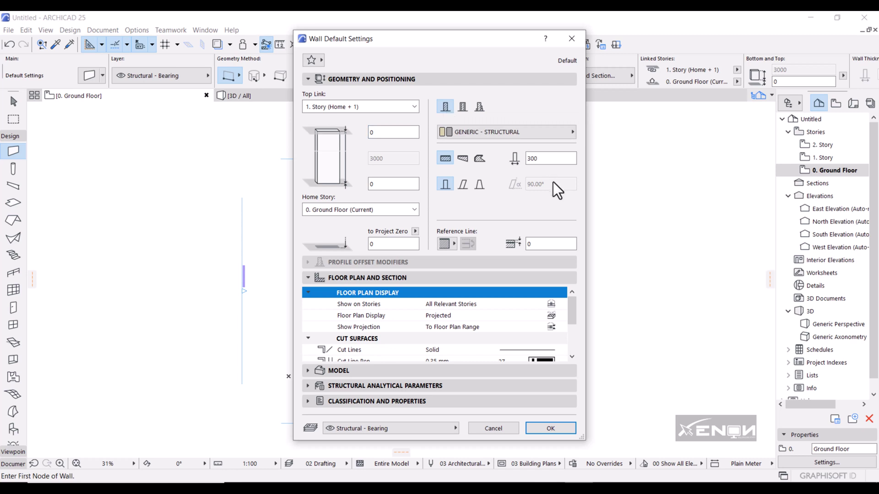
click(538, 160)
double_click(539, 159)
text(225)
click(549, 427)
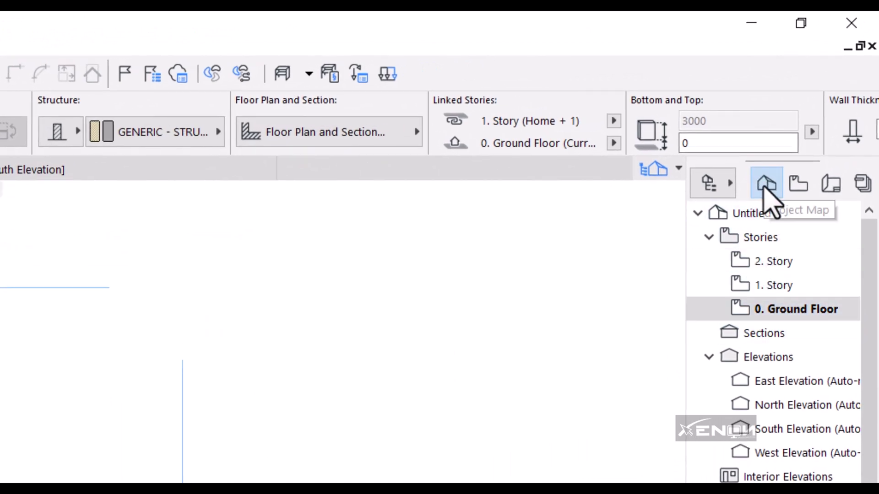
double_click(796, 313)
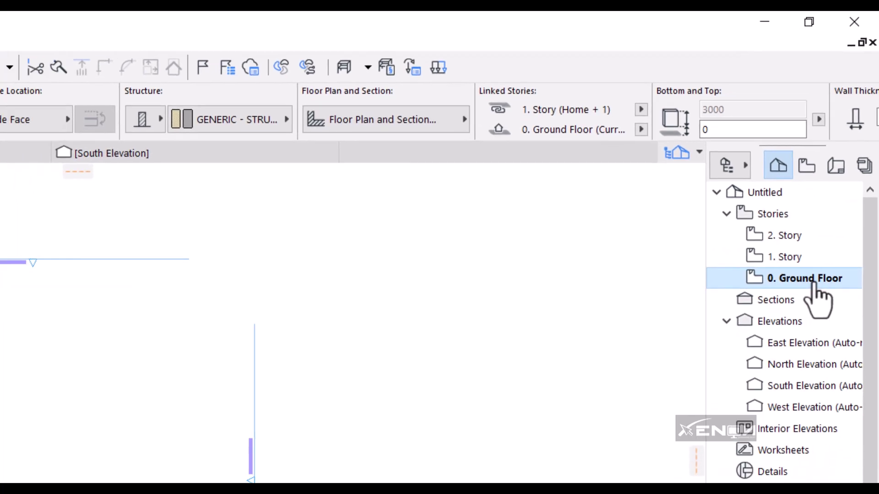
right_click(829, 176)
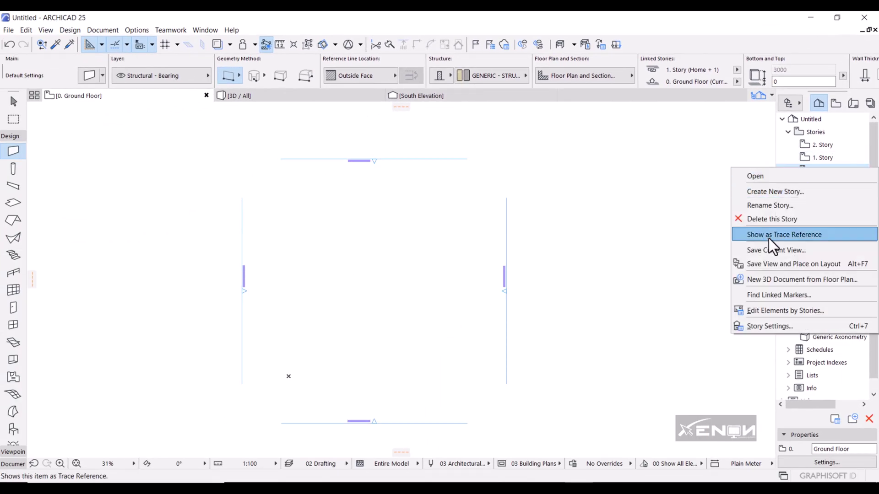
key(Escape)
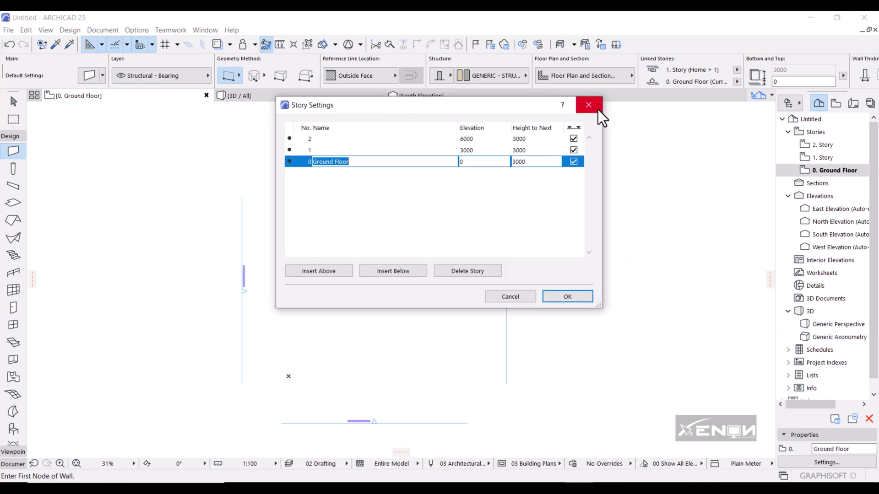
click(588, 105)
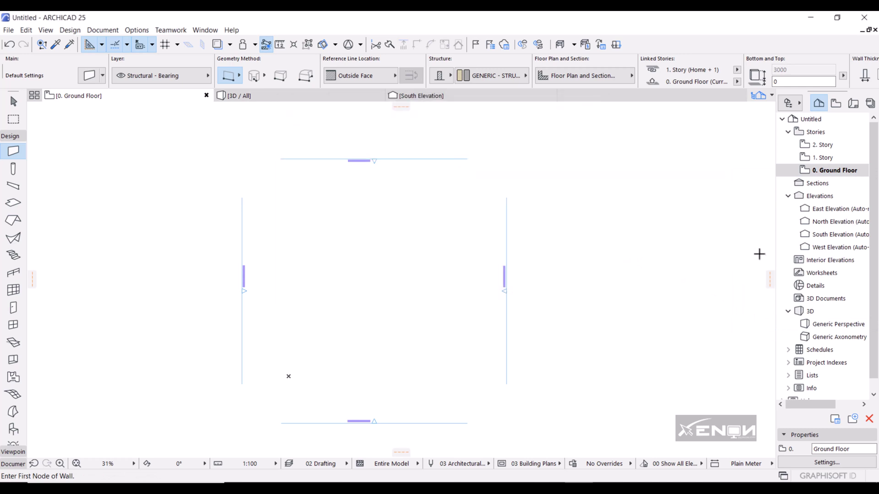
- In the story settings, name story 1 "roof" and delete story 2
key(ctrl+7)
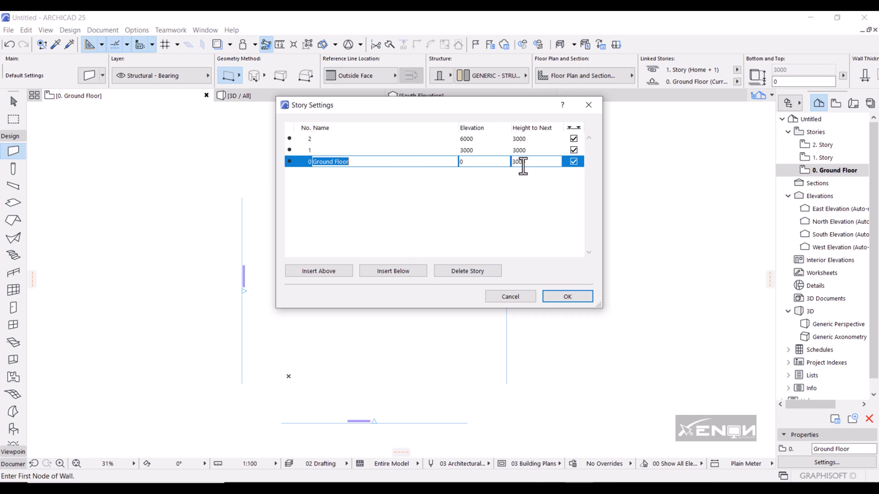
click(330, 150)
text(roof)
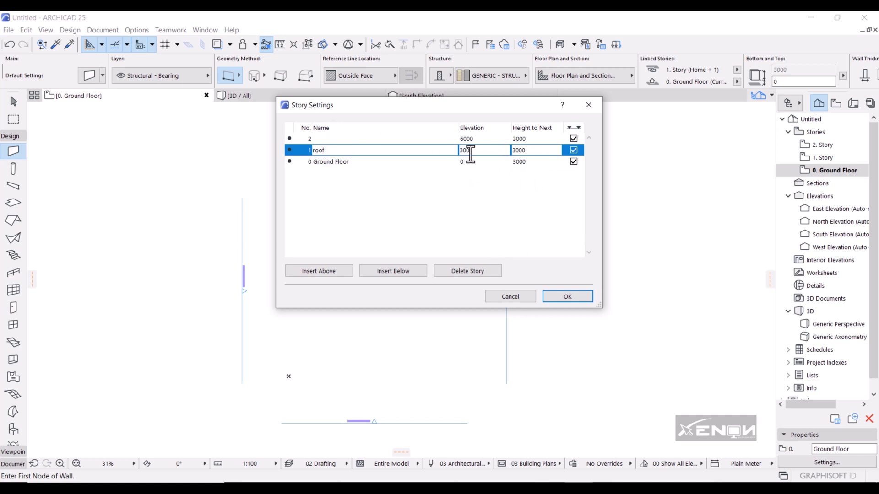
click(383, 140)
click(454, 273)
- Insert a story named "fdn" below the Ground Floor with a height to next of 1000, and apply the story changes including the deletion
click(350, 151)
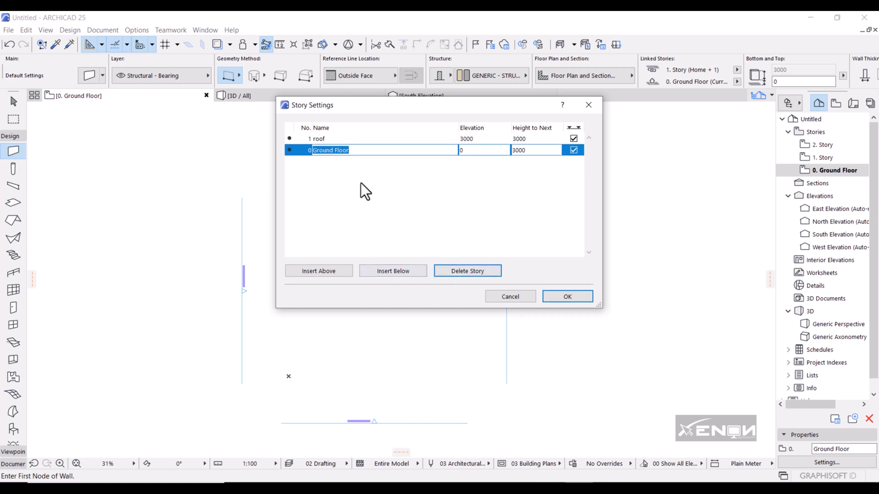
click(381, 273)
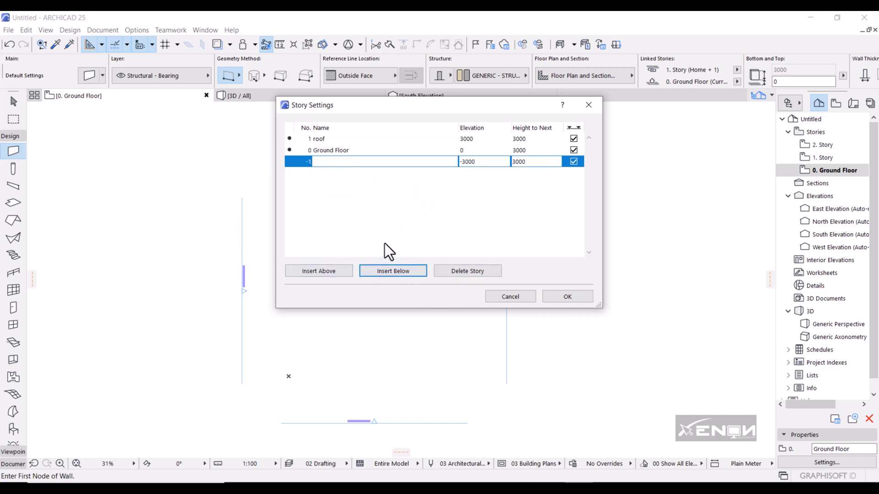
text(fdn)
click(530, 162)
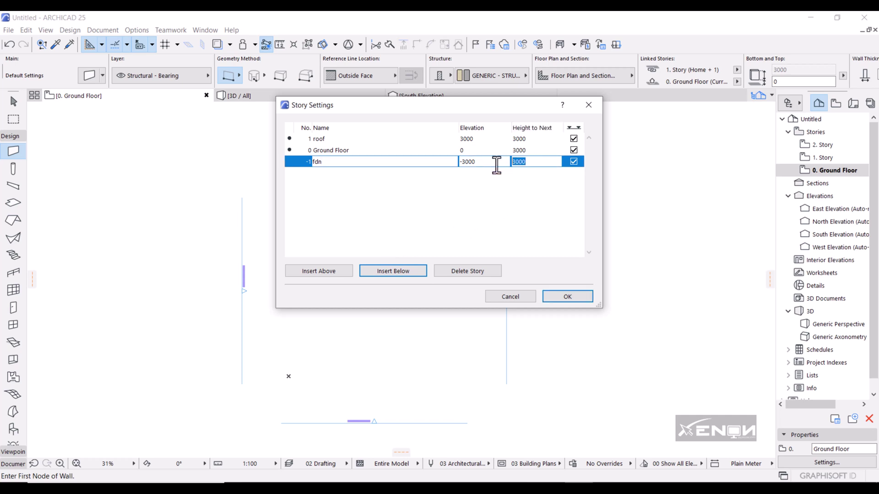
text(1000)
click(576, 297)
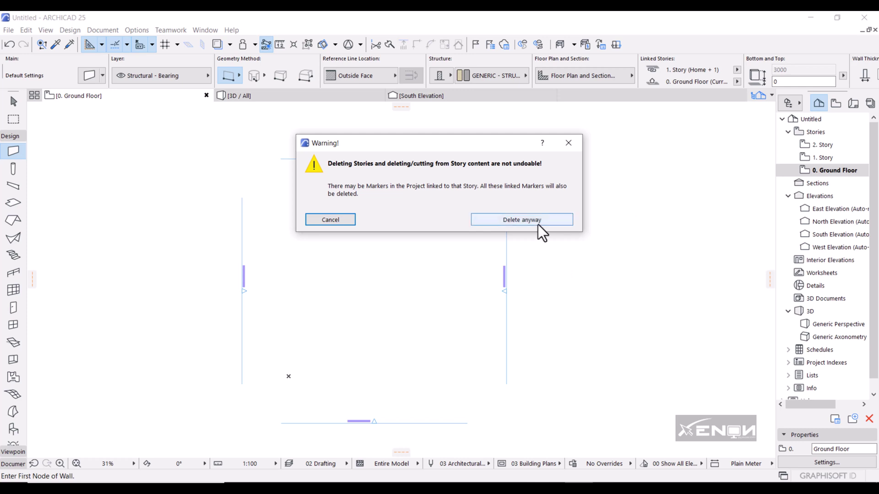
click(519, 219)
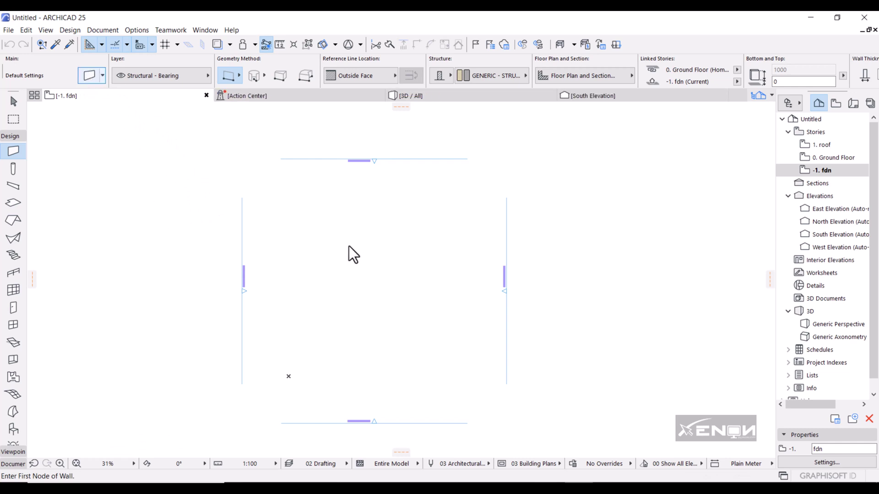
- Open the Ground Floor plan and review the default wall settings
key(ctrl+t)
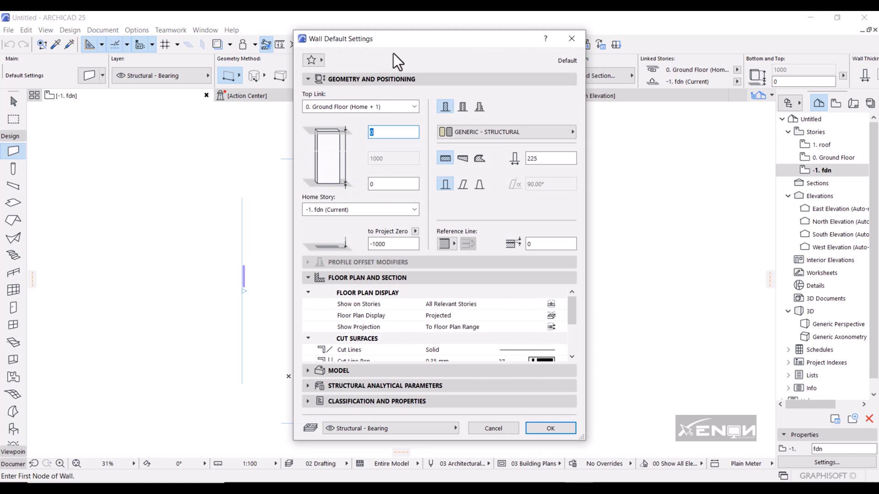
drag(376, 50, 372, 51)
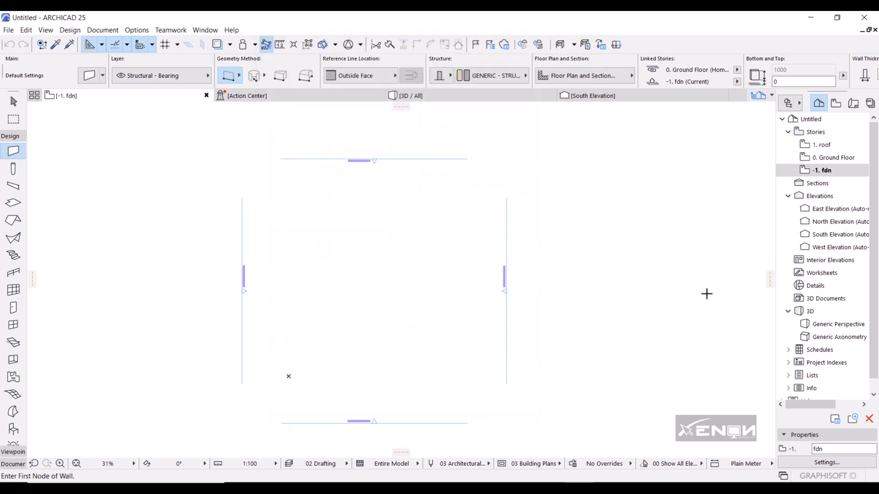
double_click(839, 159)
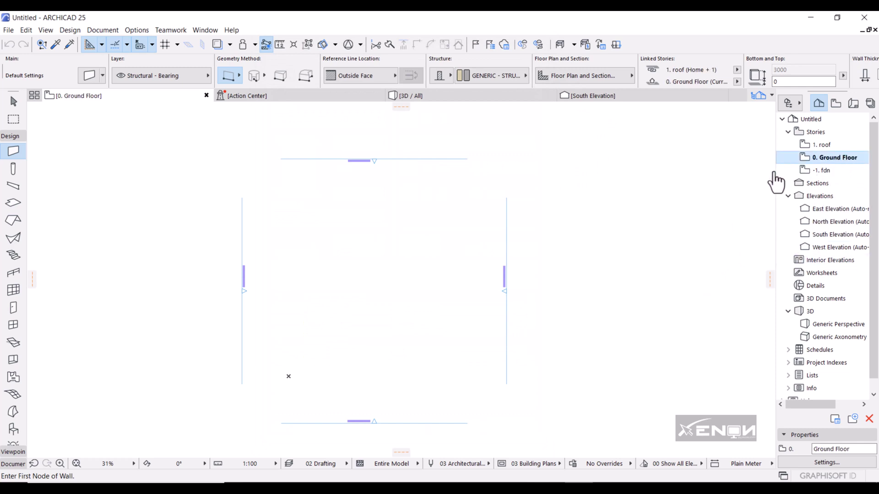
click(90, 81)
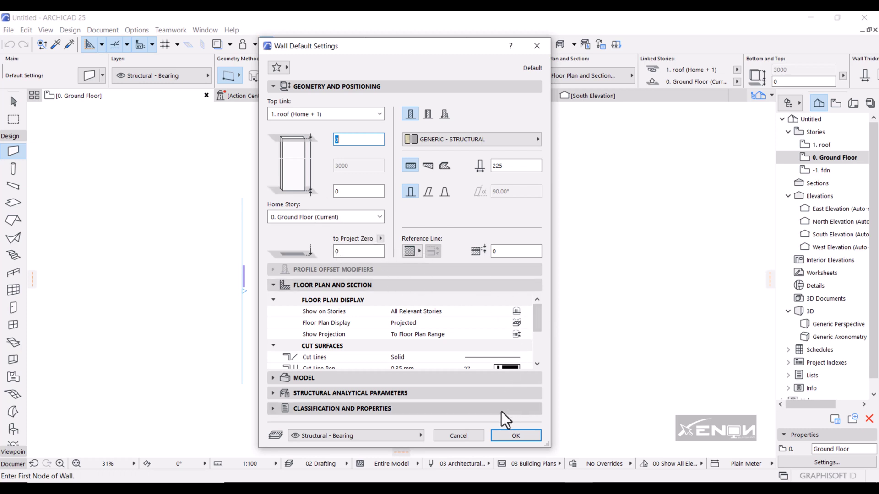
click(515, 438)
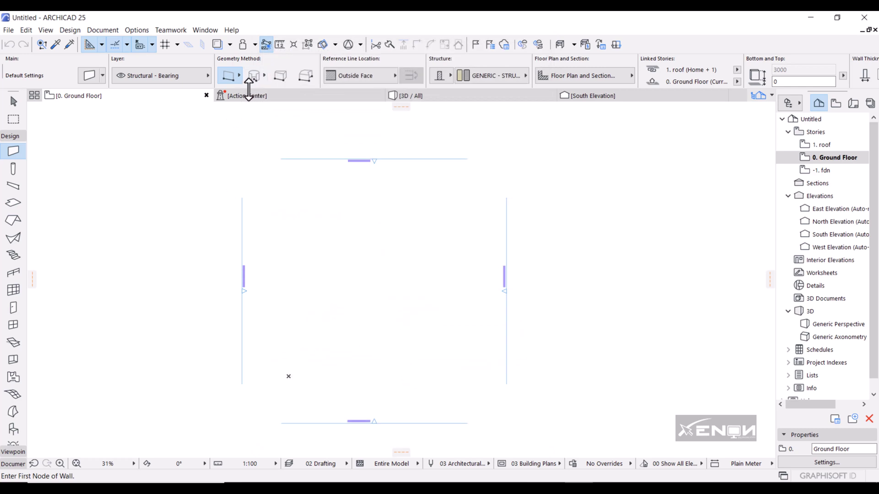
- Start a chained wall near the project origin between the elevation markers, with a horizontal first segment of 8000 to the right
click(236, 75)
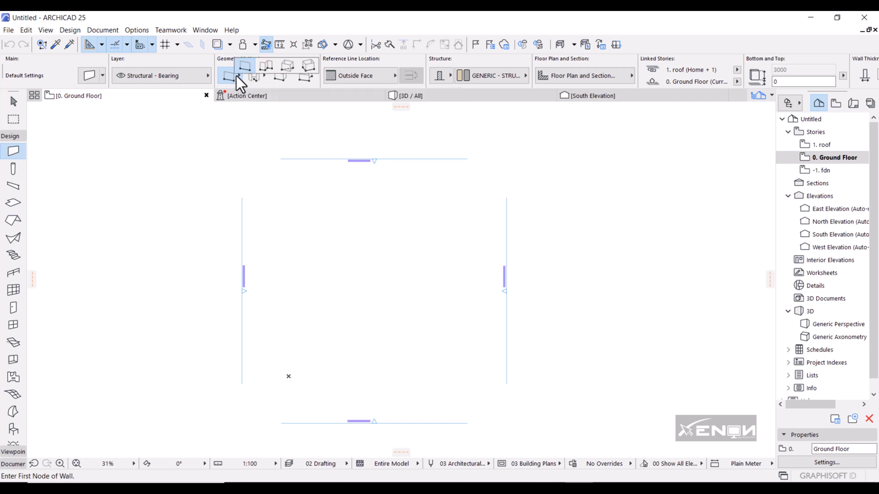
click(267, 67)
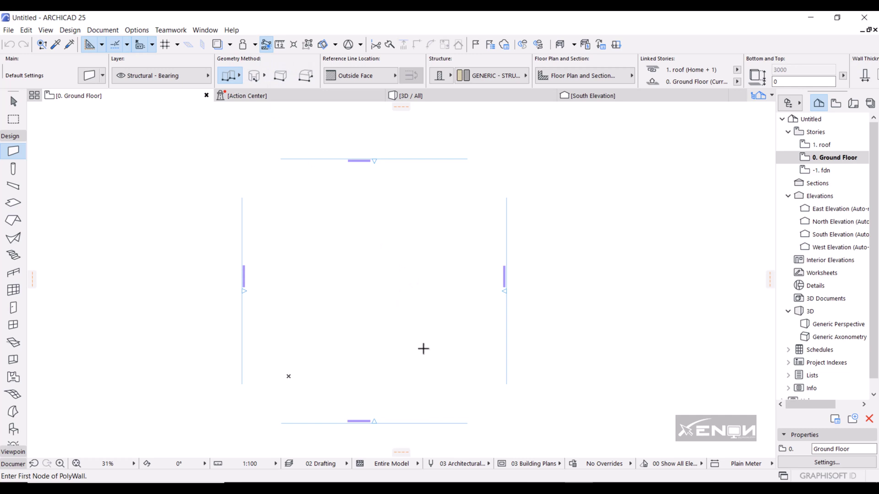
scroll(311, 365, up, 1)
middle_drag(310, 365, 330, 338)
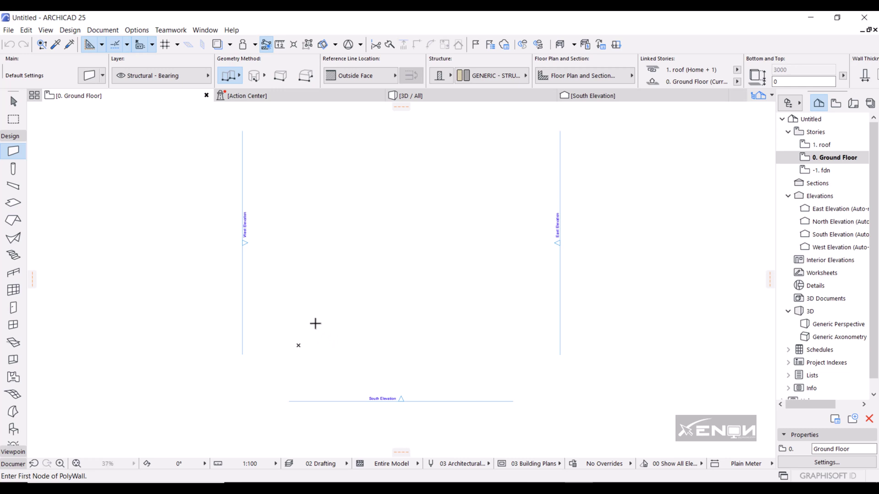
click(318, 323)
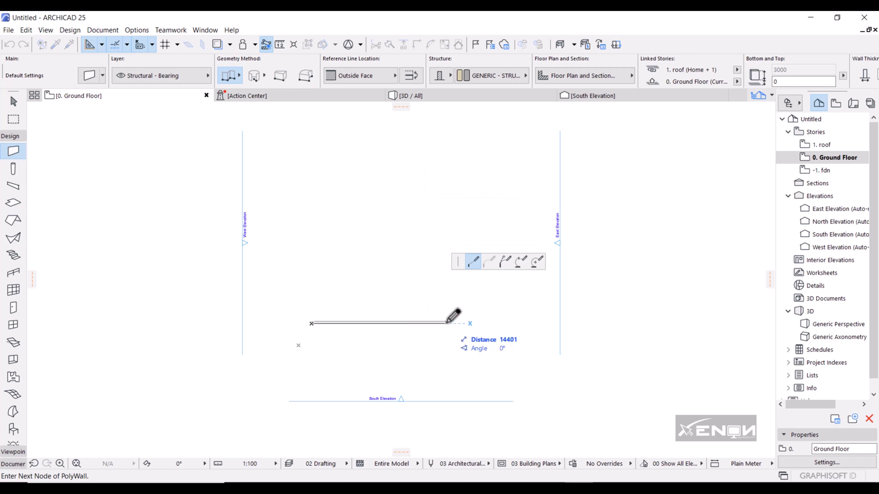
scroll(456, 323, up, 2)
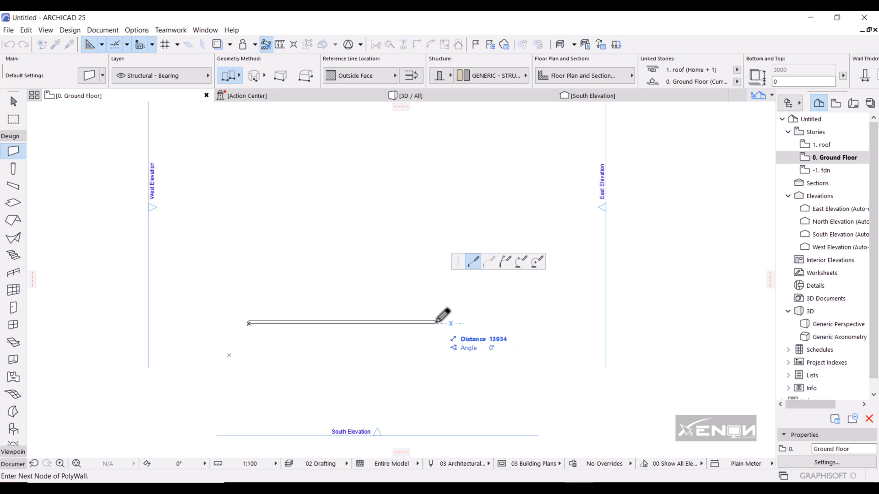
key(Tab)
text(8000)
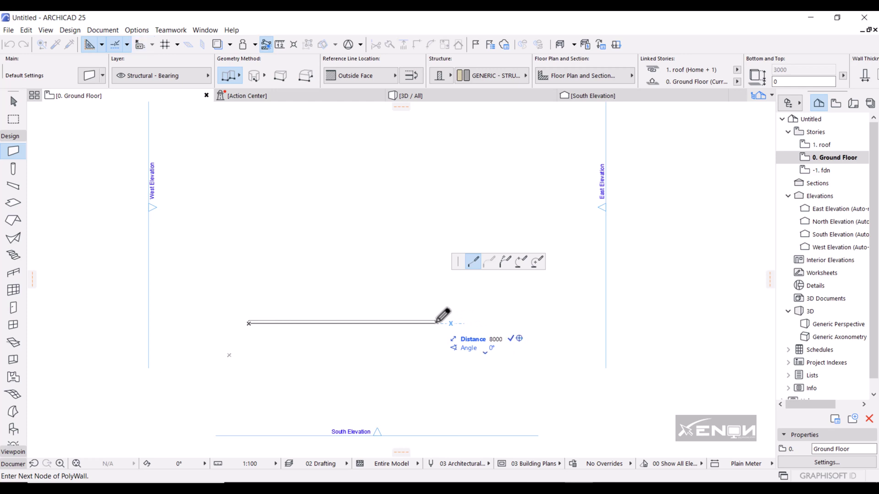
key(Return)
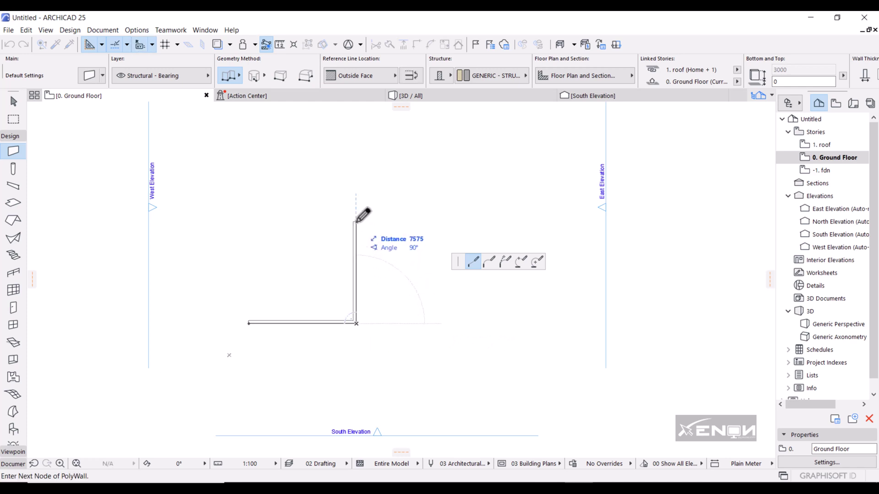
- Continue the wall chain with a 4000 segment upward and a 3000 segment to the left
key(Tab)
text(400)
key(Return)
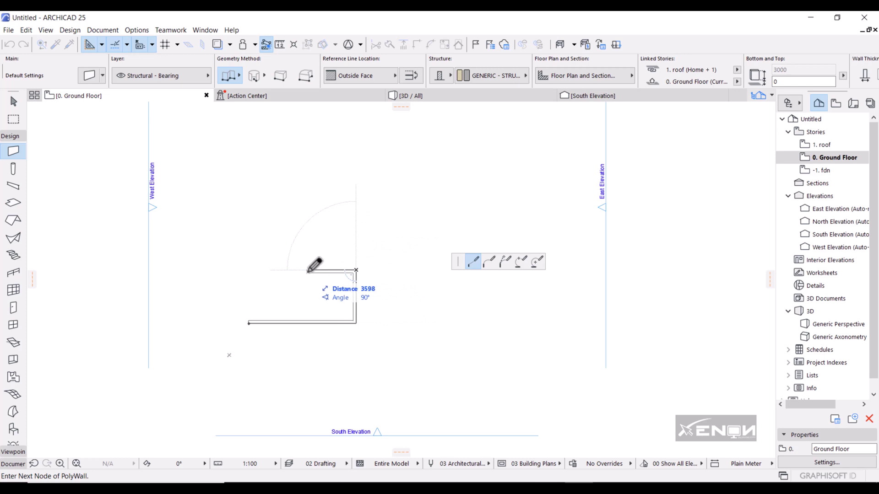
text(3000)
key(Return)
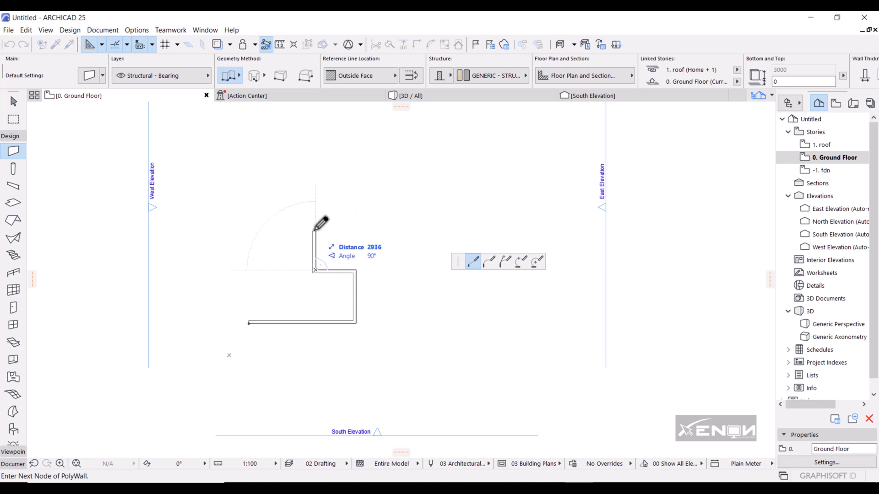
- Step the wall chain about 2940 up, 2470 left and 2550 up, run it left in line with the start point, and close the outline there
click(315, 230)
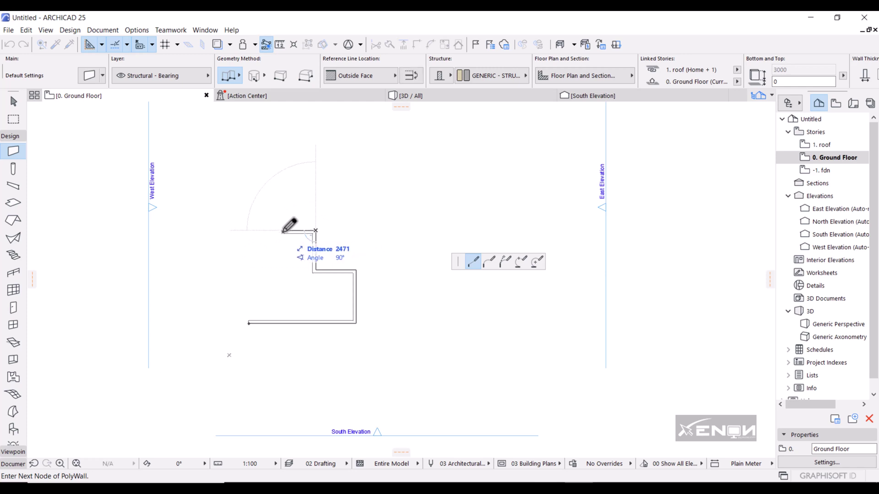
click(283, 230)
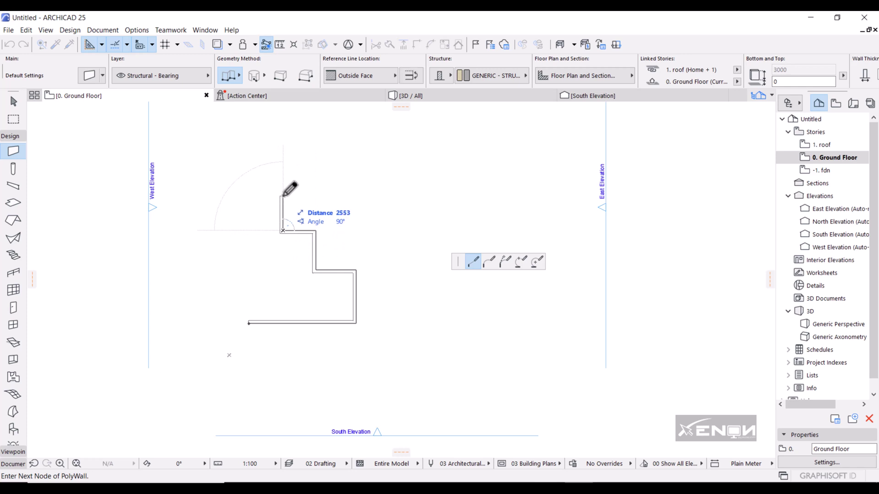
click(283, 196)
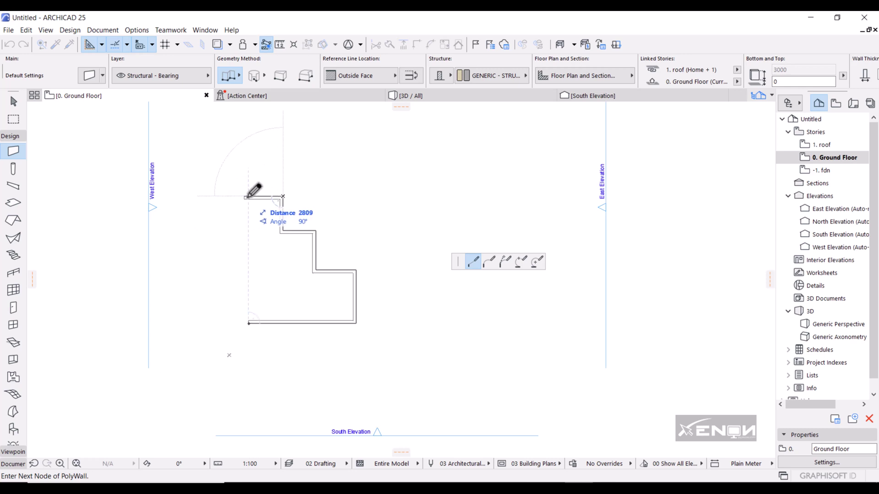
click(249, 196)
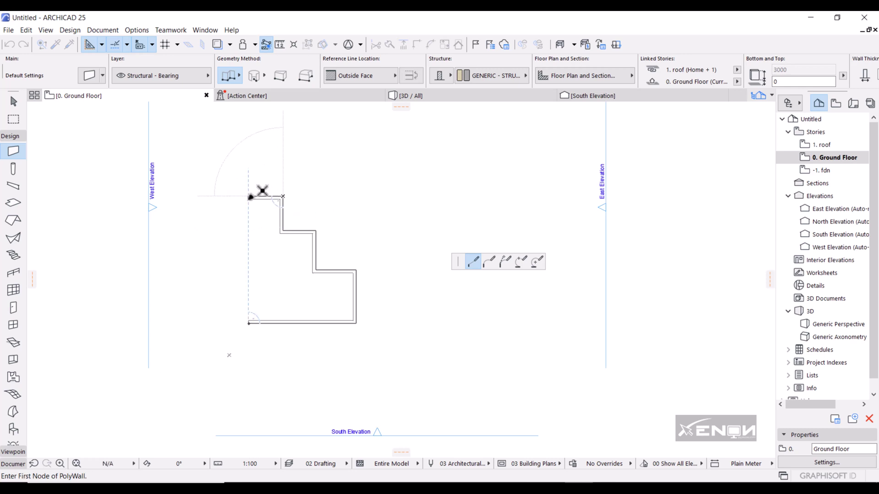
click(250, 323)
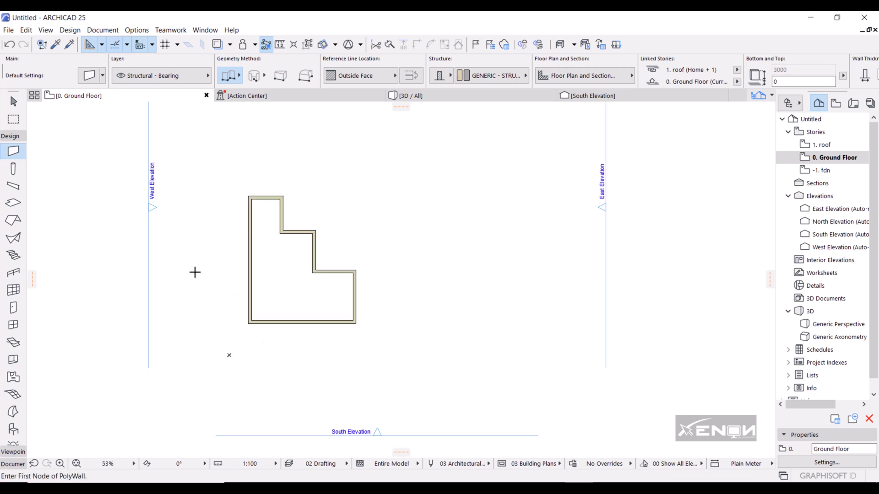
- Inspect the exterior walls in the 3D view, then return to the Ground Floor plan
scroll(292, 287, up, 4)
middle_drag(291, 287, 416, 323)
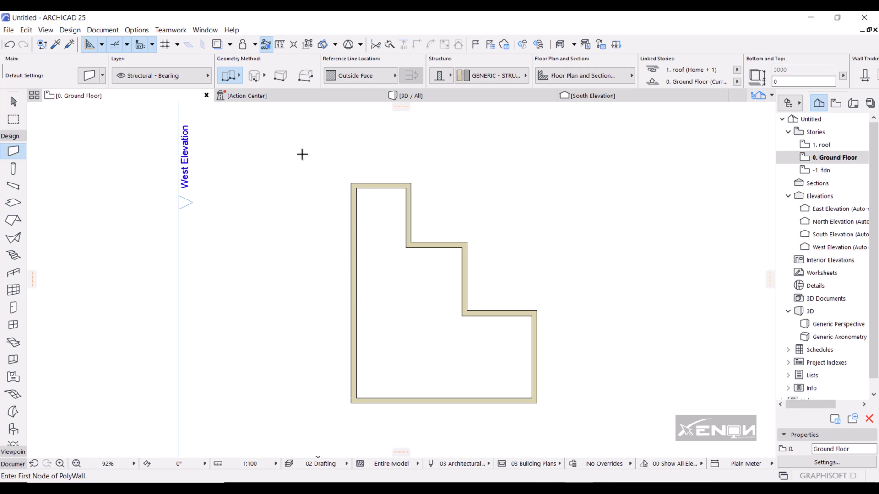
click(455, 95)
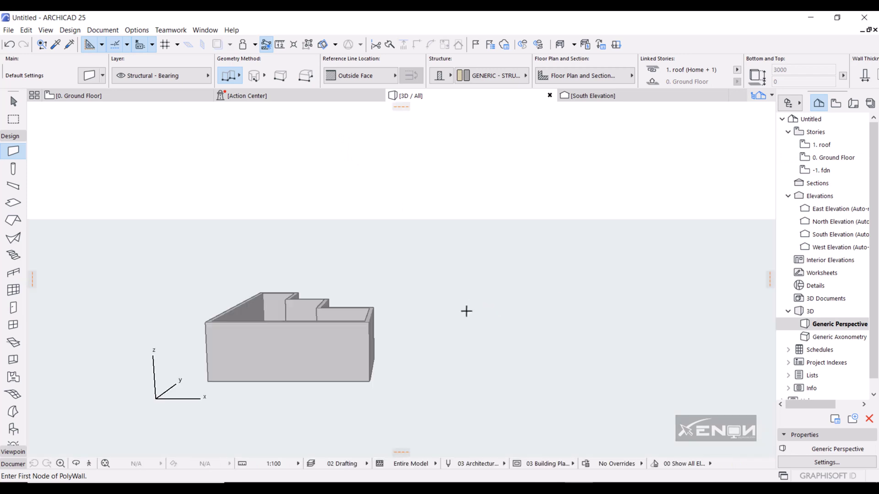
shift+middle_drag(461, 326, 329, 357)
click(132, 95)
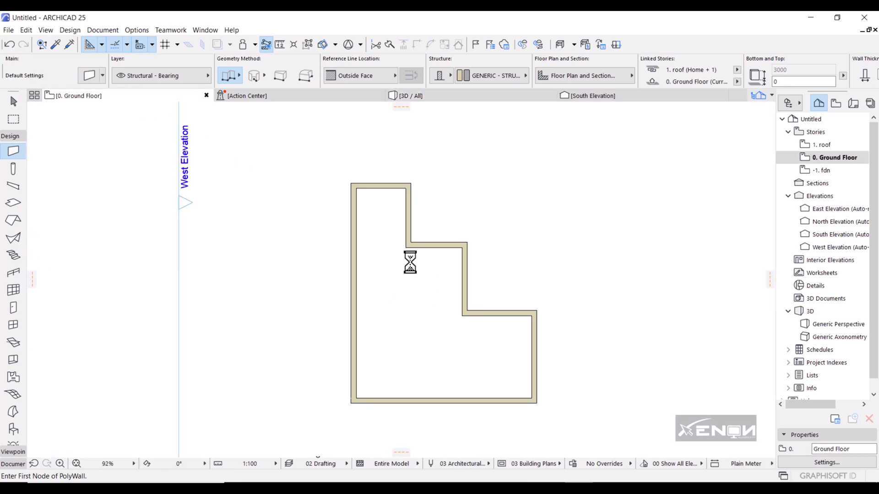
scroll(404, 272, up, 1)
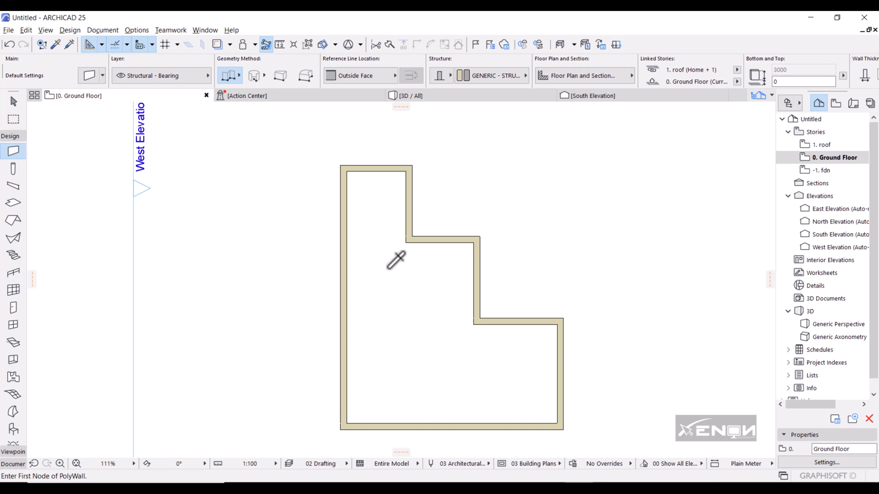
- Set the default wall thickness to 112.5 for the interior partitions
key(alt)
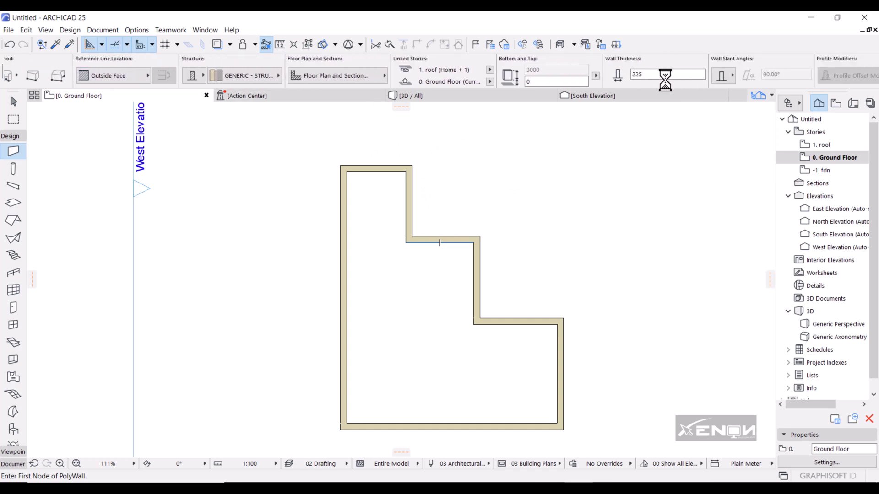
click(645, 75)
text(11)
key(BackSpace)
text(2.5)
key(BackSpace)
key(BackSpace)
text(112.5)
- Draw a horizontal partition about 2120 long from the west exterior wall's inner face to the inner corner of the upper step
scroll(365, 275, up, 3)
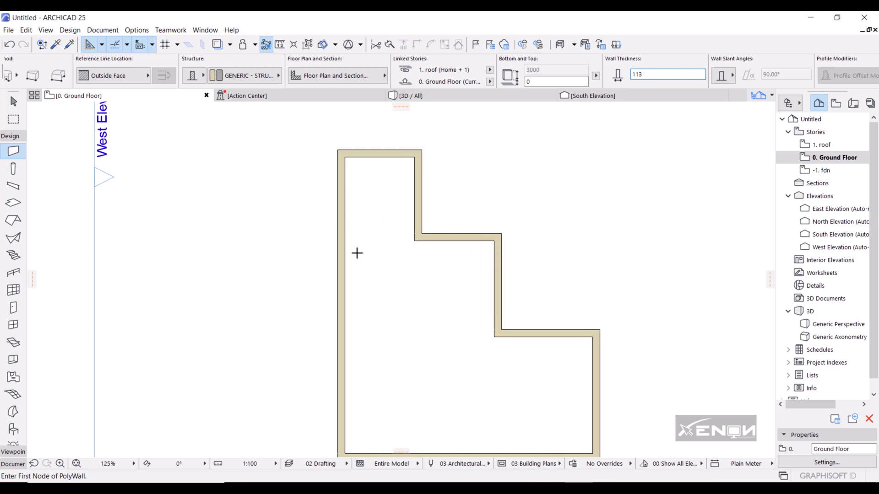
click(427, 238)
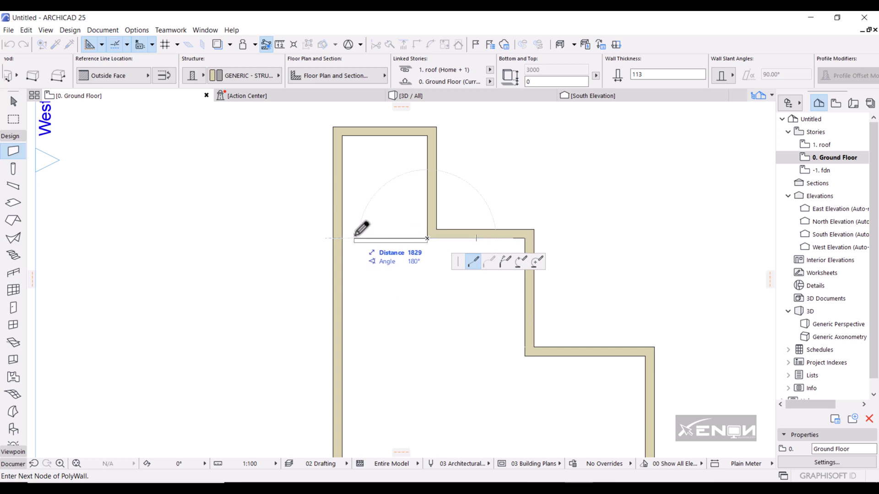
key(Escape)
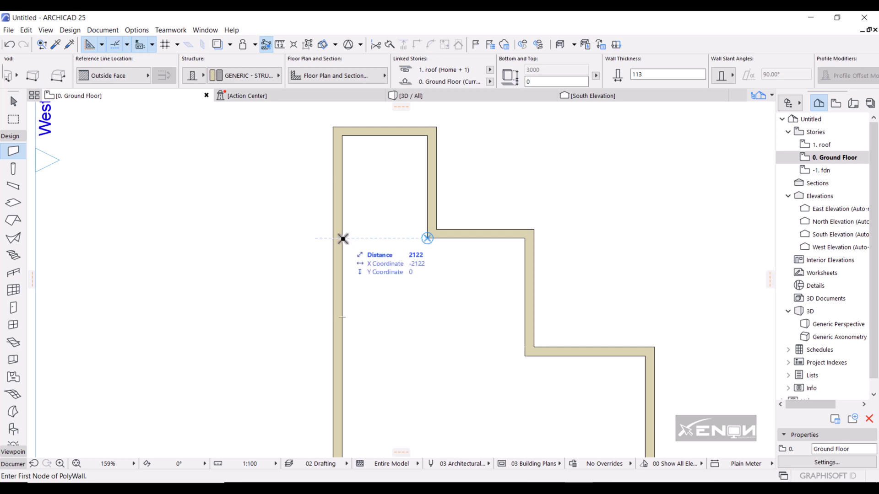
click(342, 238)
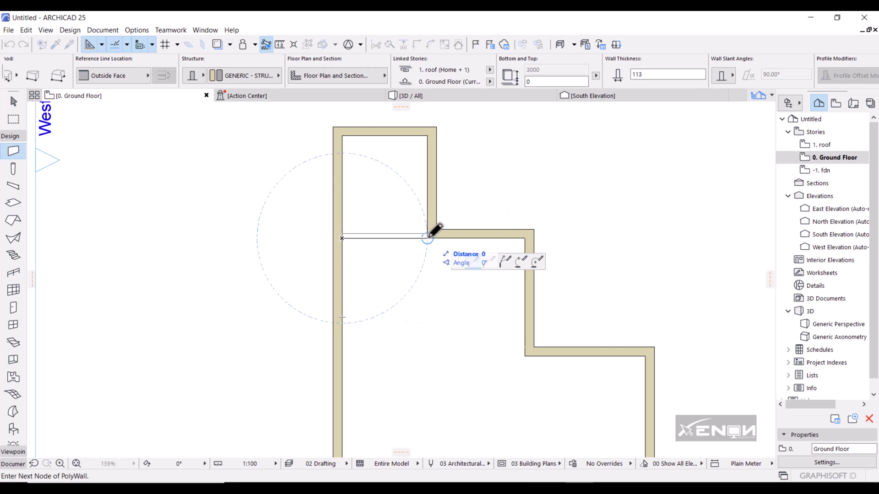
click(427, 237)
click(428, 237)
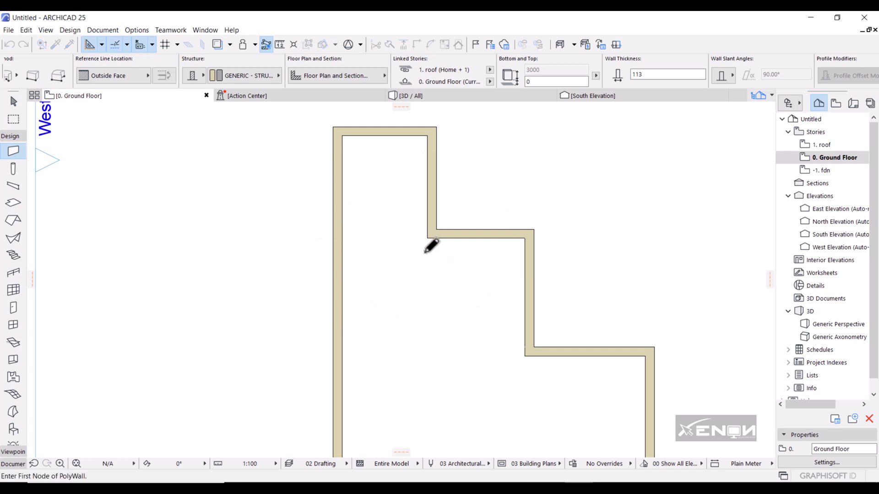
- Draw a room's chained partitions from the west wall: about 3660 right, 2780 down, and back left to the west wall
scroll(353, 254, down, 2)
scroll(352, 296, up, 2)
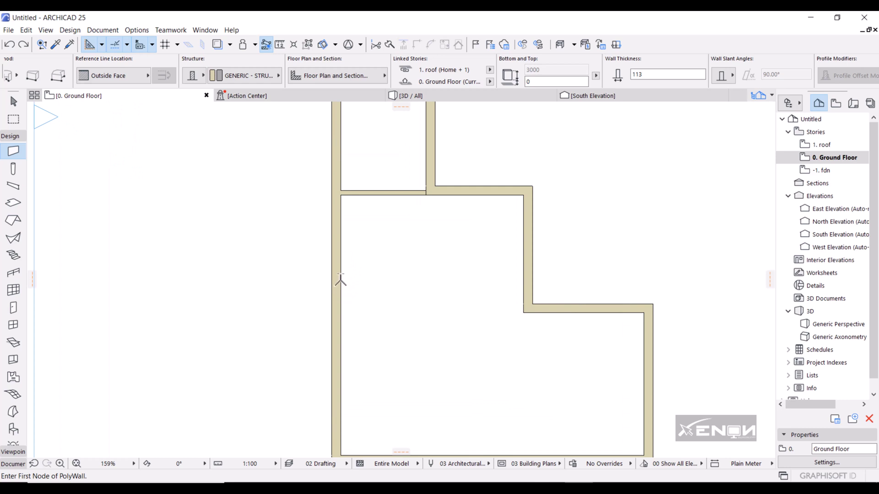
click(341, 274)
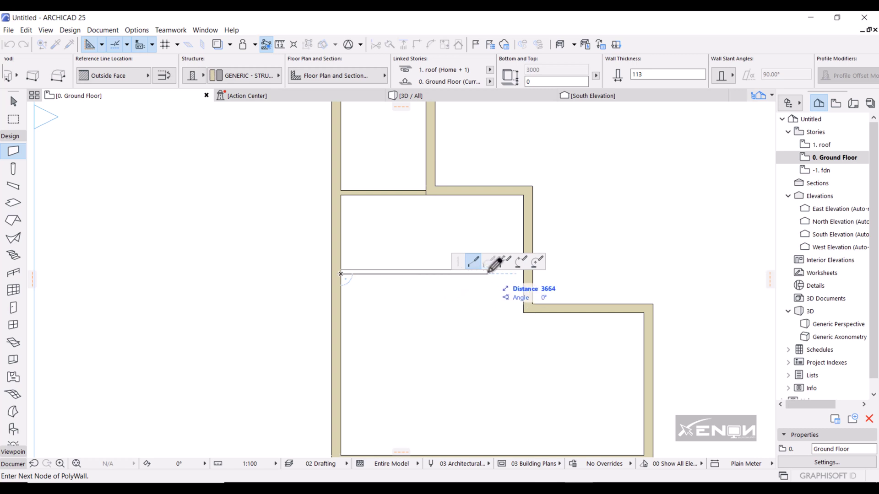
click(487, 274)
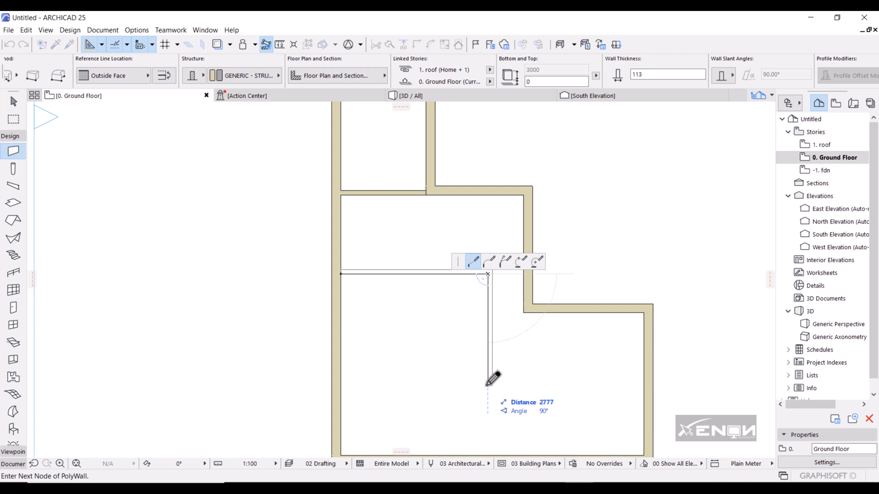
click(487, 386)
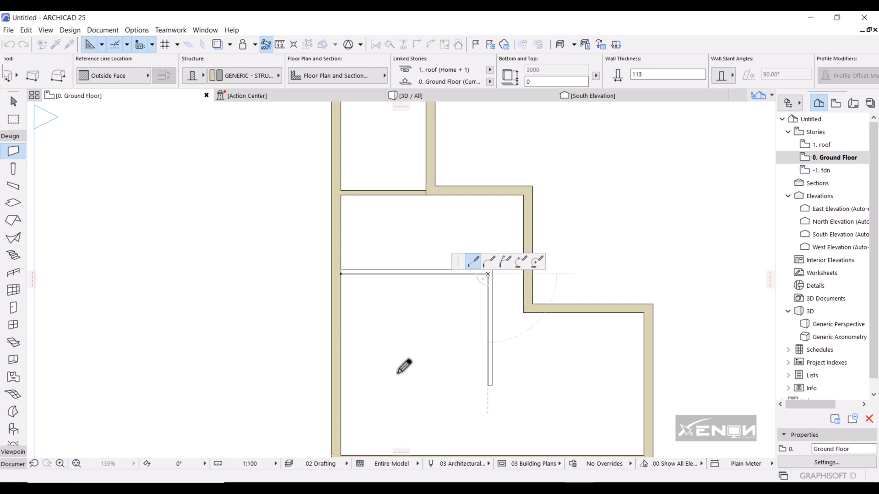
click(340, 386)
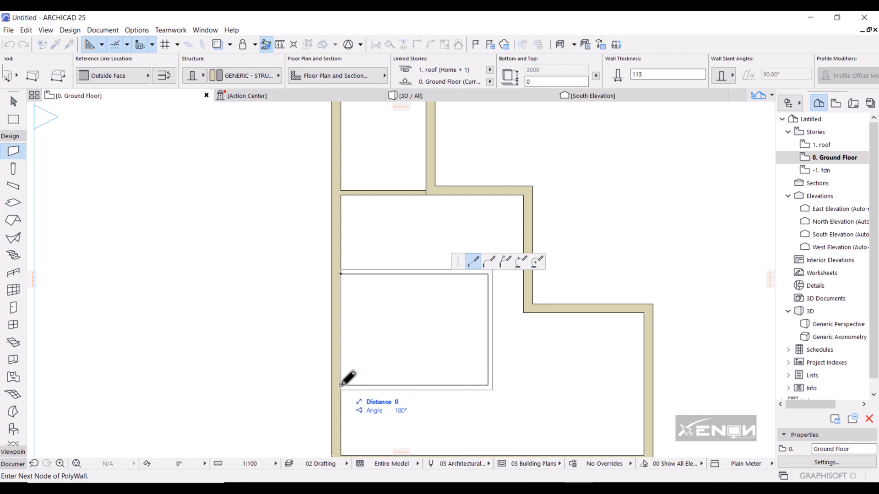
click(341, 384)
- Draw a horizontal partition from the lower part of the enclosed room's right wall to the east exterior wall
middle_drag(477, 412, 457, 360)
scroll(465, 283, up, 2)
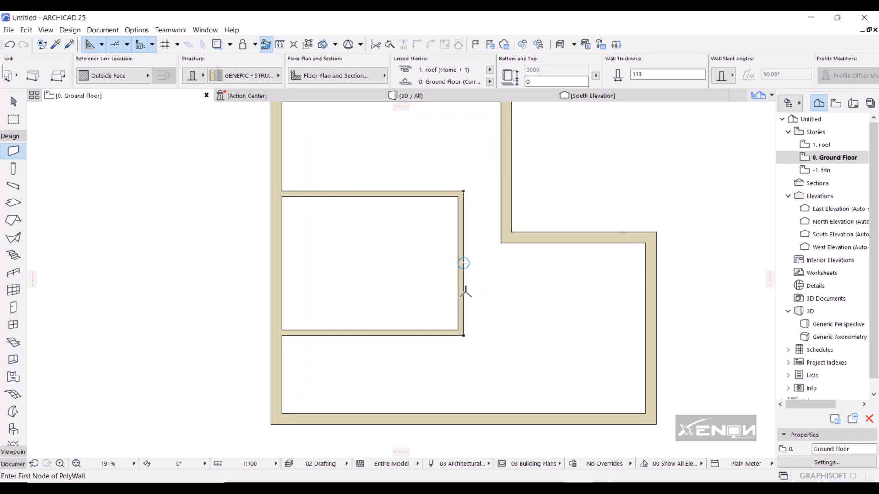
click(464, 293)
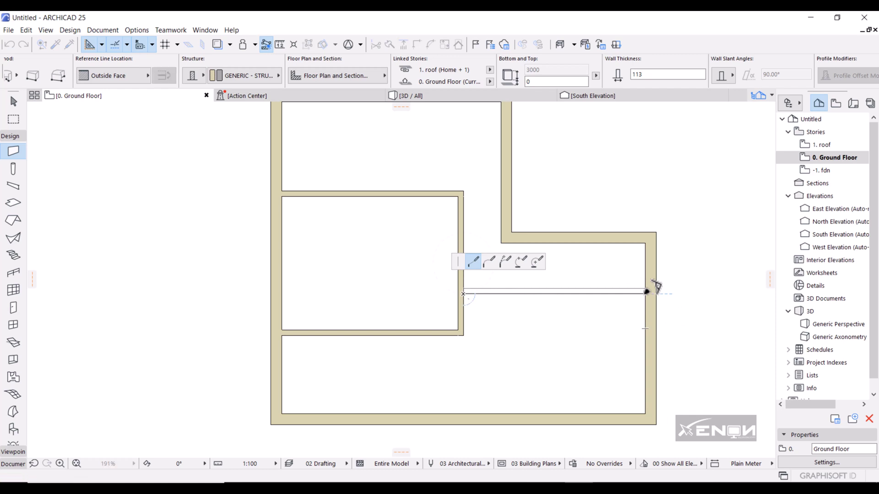
click(647, 292)
click(646, 292)
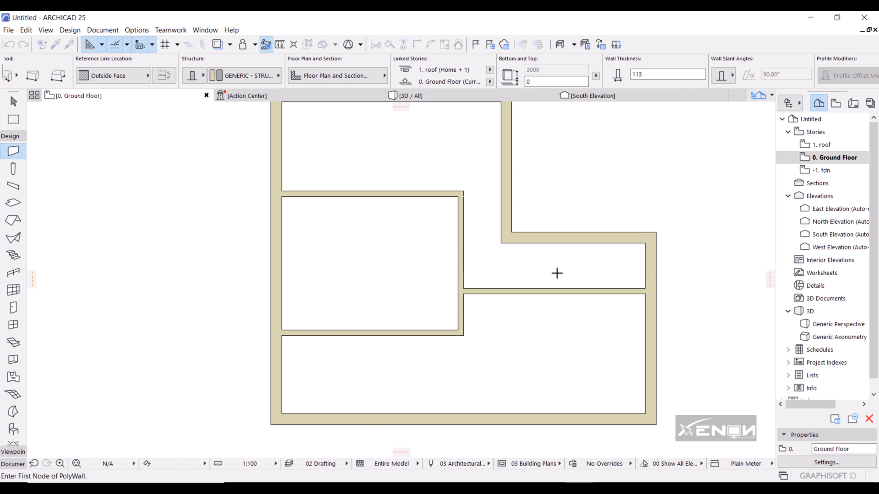
- Draw a vertical partition from the midpoint of the enclosed room's lower wall down to the south exterior wall
scroll(398, 257, down, 1)
middle_drag(396, 256, 425, 302)
middle_drag(551, 373, 536, 329)
scroll(530, 363, down, 1)
scroll(505, 324, up, 1)
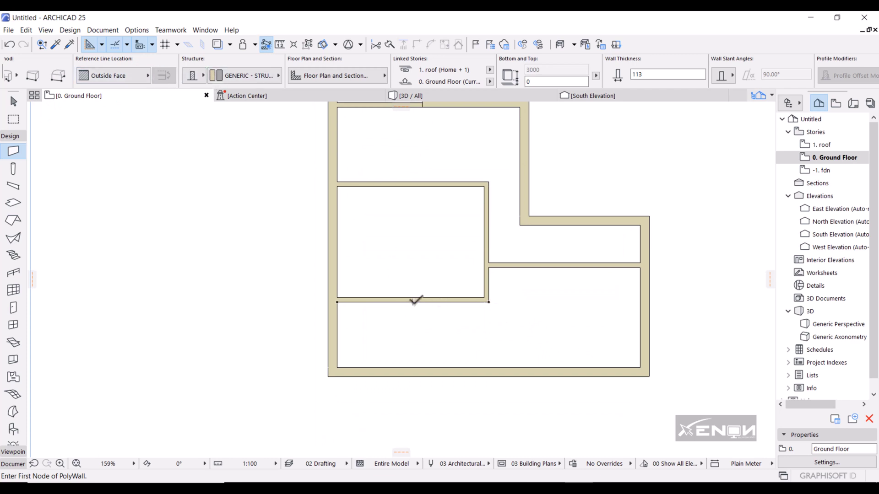
click(413, 302)
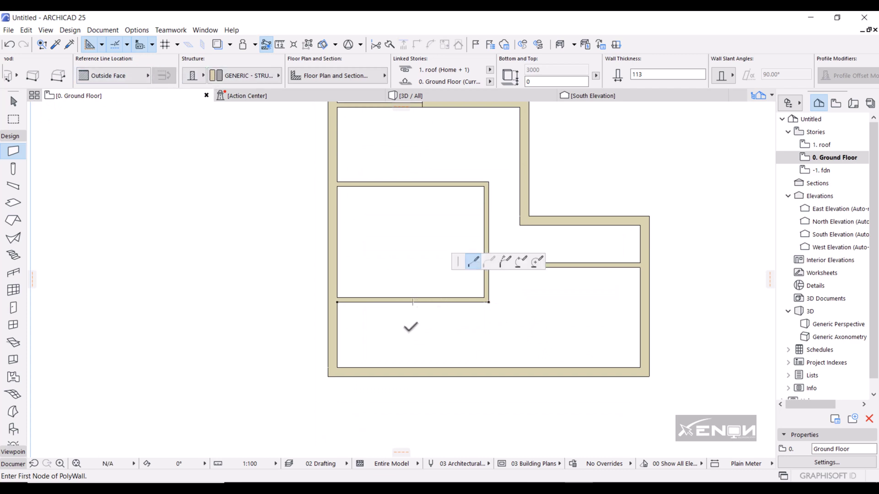
click(414, 367)
click(413, 367)
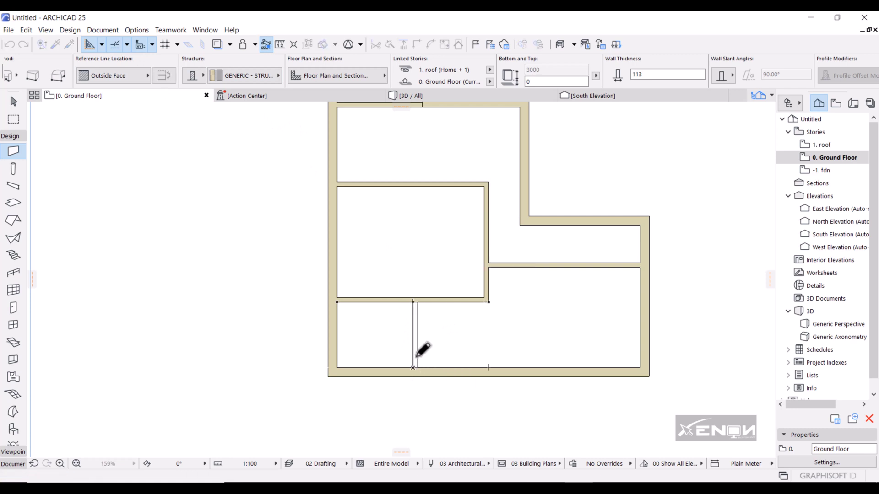
- Examine the interior partition layout and the wall junction at the upper step
scroll(547, 161, up, 1)
scroll(548, 165, down, 2)
scroll(548, 168, down, 1)
mouse_move(547, 168)
middle_down()
mouse_move(547, 215)
mouse_move(555, 191)
mouse_move(539, 240)
middle_up()
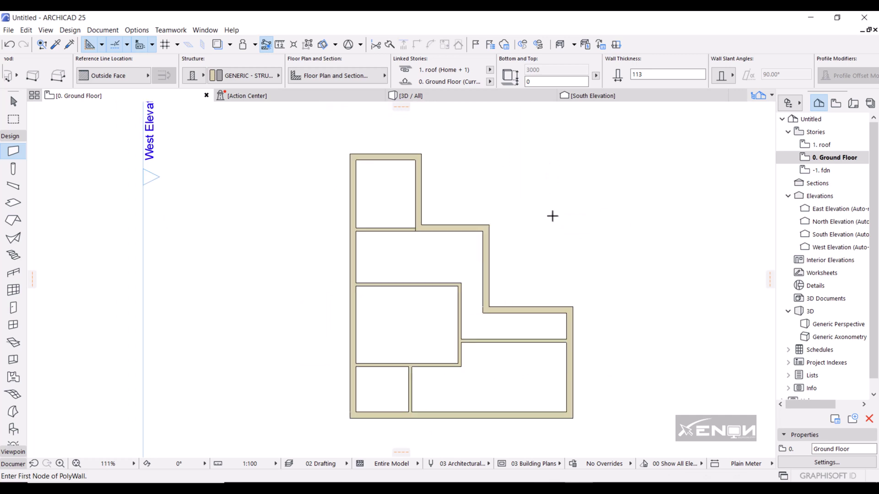
scroll(411, 234, up, 2)
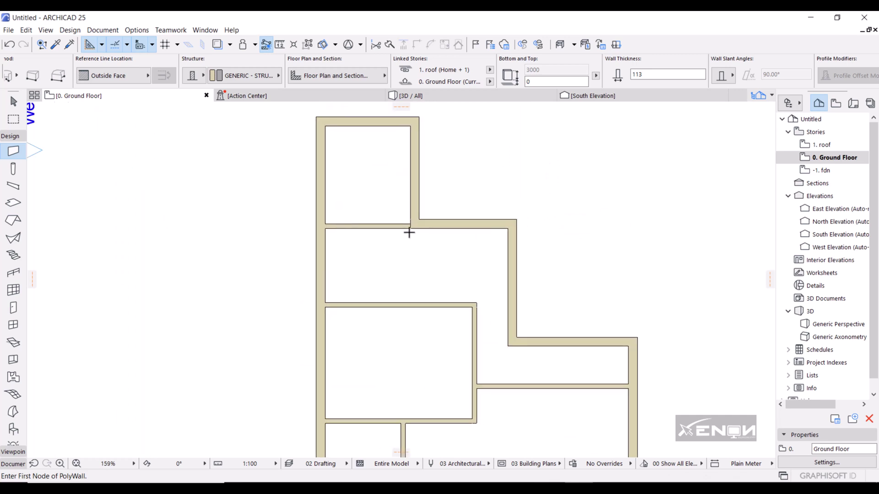
scroll(427, 253, down, 2)
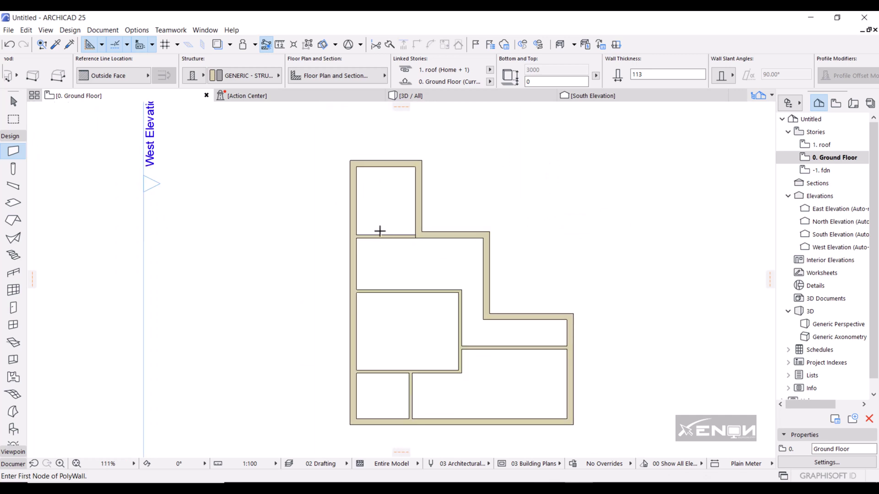
middle_drag(356, 221, 343, 206)
scroll(341, 199, up, 2)
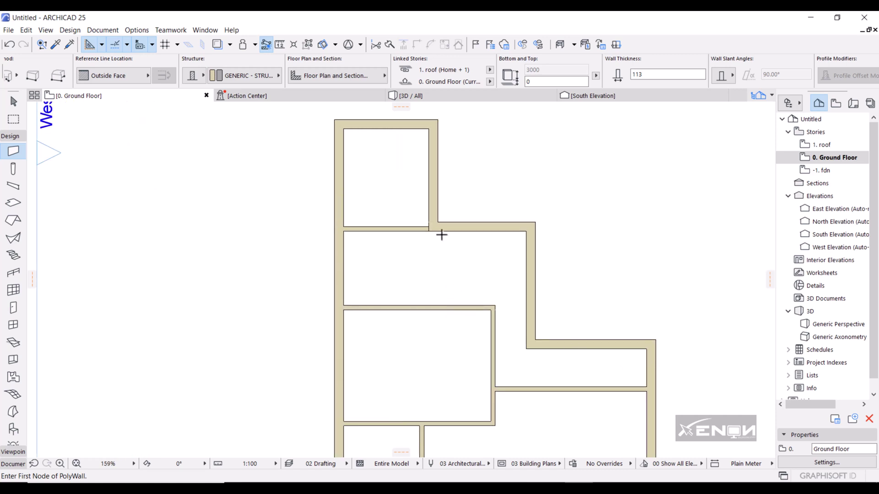
scroll(439, 231, down, 1)
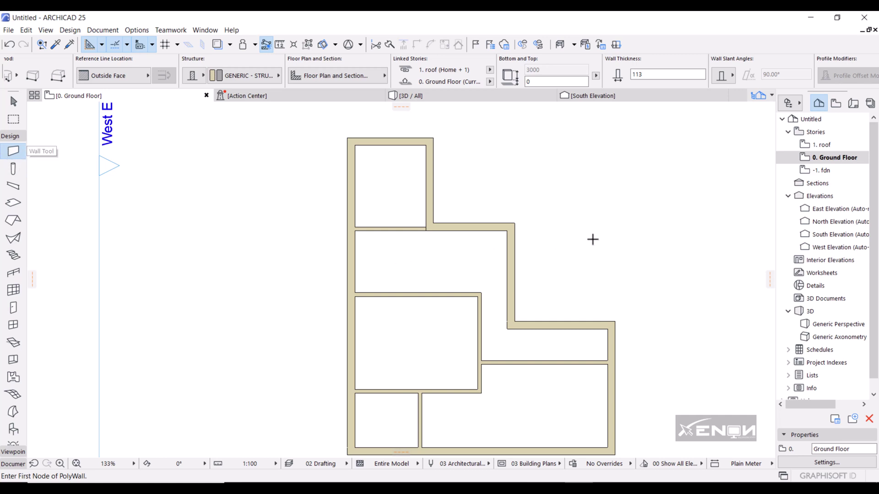
- Select all walls on the Ground Floor plan and open their selection settings
key(ctrl+a)
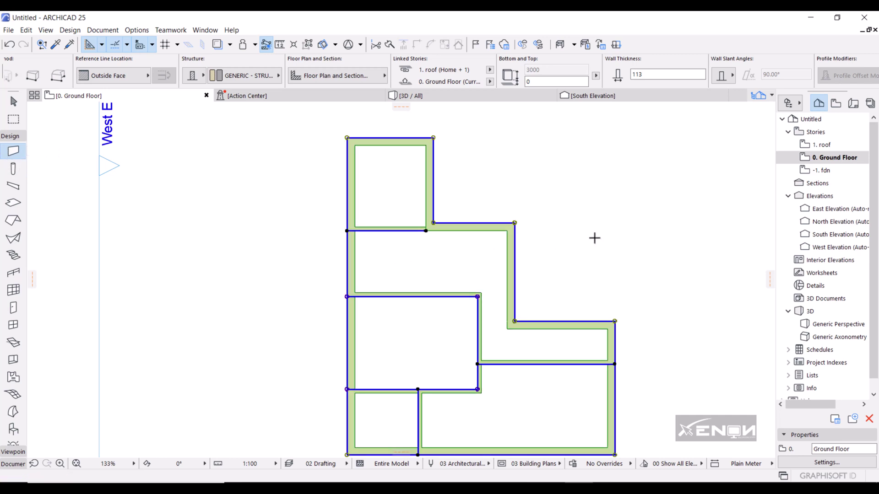
scroll(592, 238, down, 1)
middle_drag(584, 230, 581, 227)
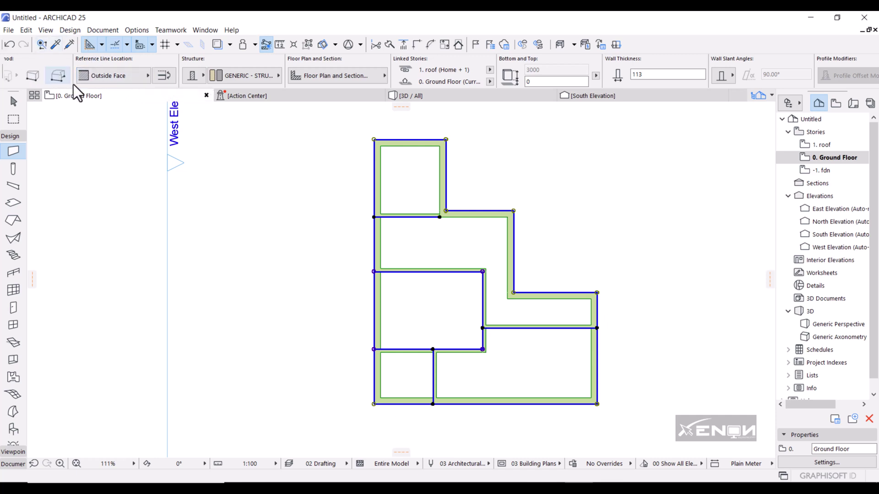
scroll(128, 81, left, 5)
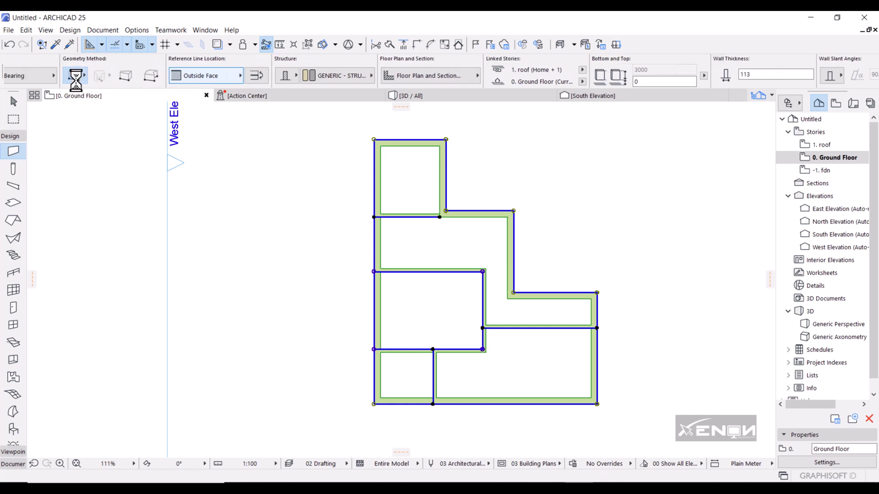
scroll(75, 81, left, 3)
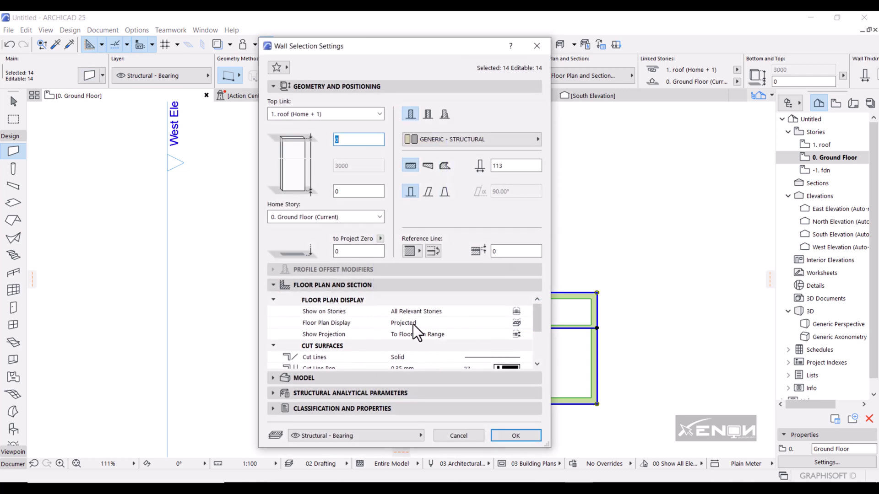
- Override both the foreground and background cut fill pens for the selected walls
scroll(407, 336, down, 3)
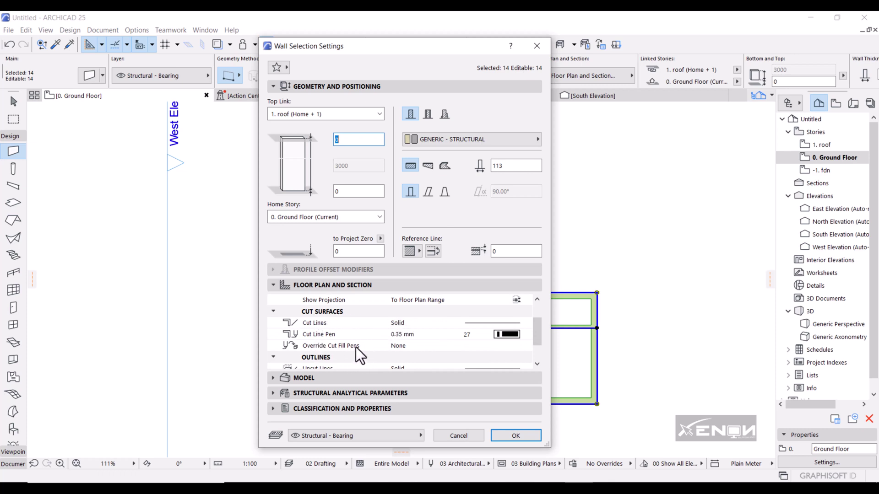
click(488, 347)
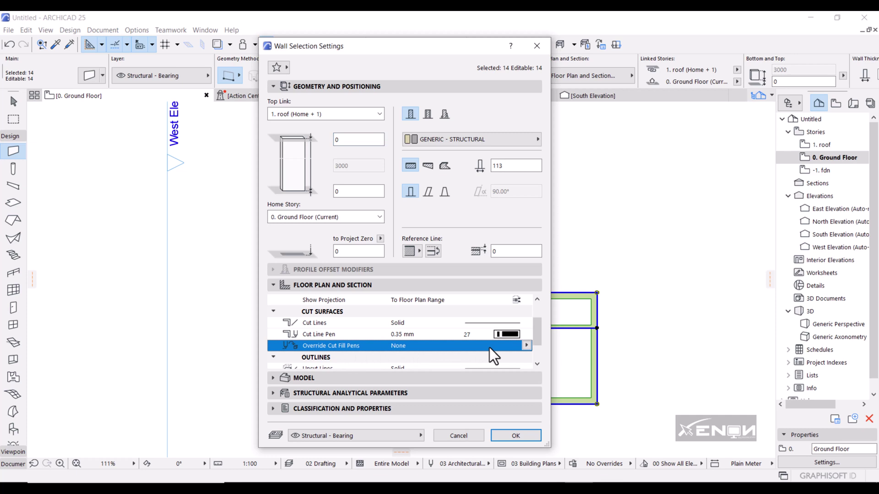
click(525, 346)
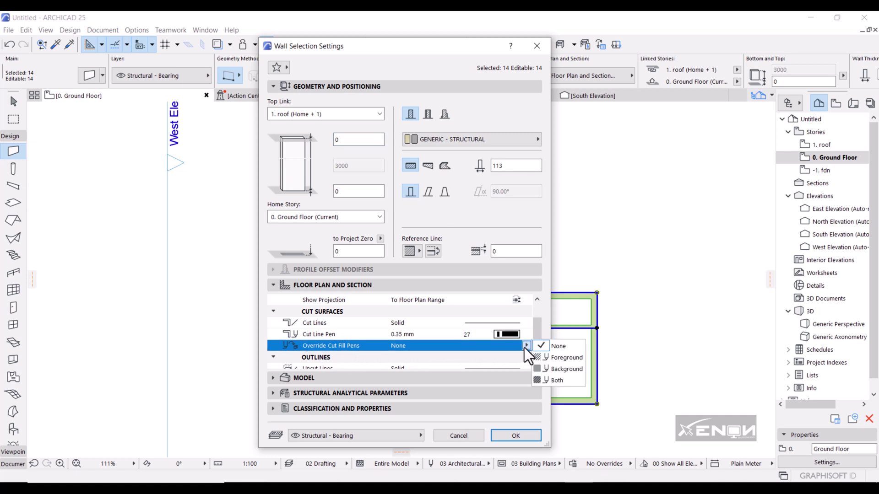
click(556, 381)
scroll(513, 348, down, 4)
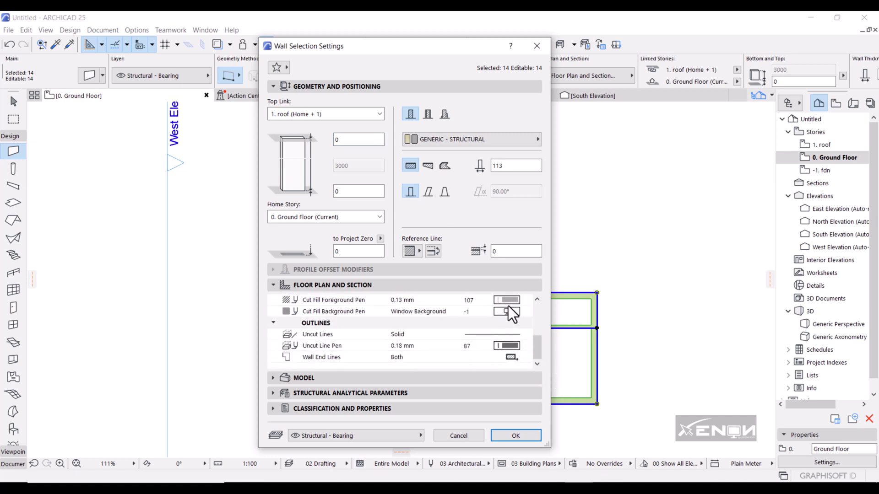
- Set the walls' cut fill foreground and background pens to 27, apply the settings and clear the selection
scroll(513, 314, up, 2)
click(506, 334)
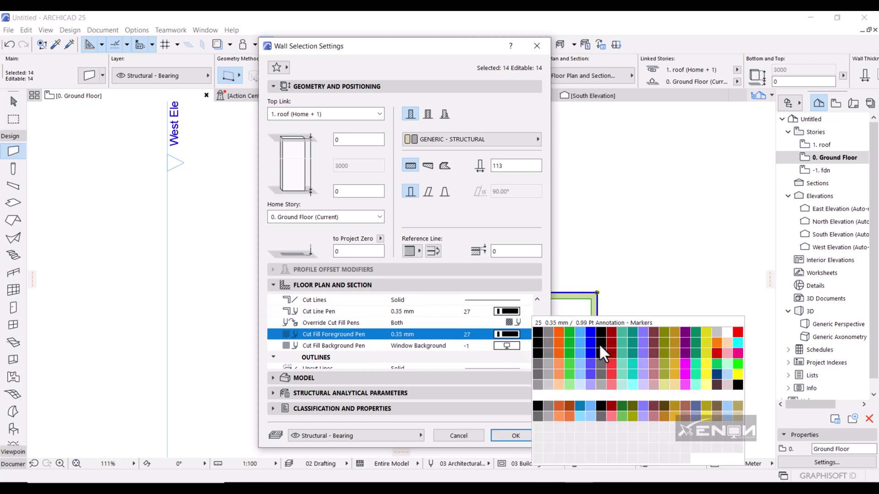
key(Escape)
click(506, 346)
click(580, 355)
click(601, 353)
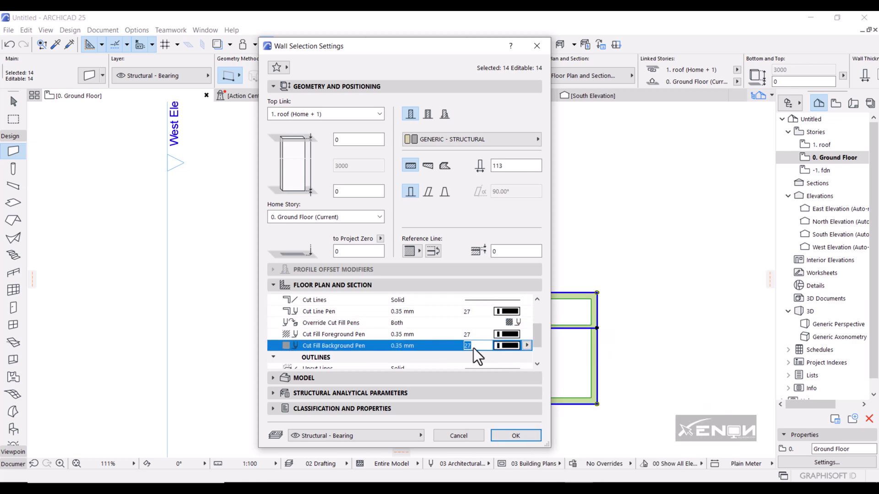
click(516, 436)
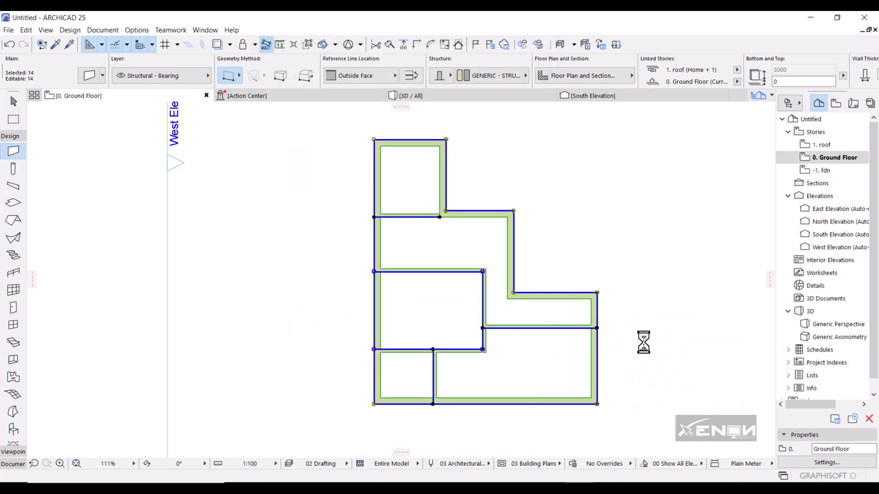
scroll(468, 238, up, 2)
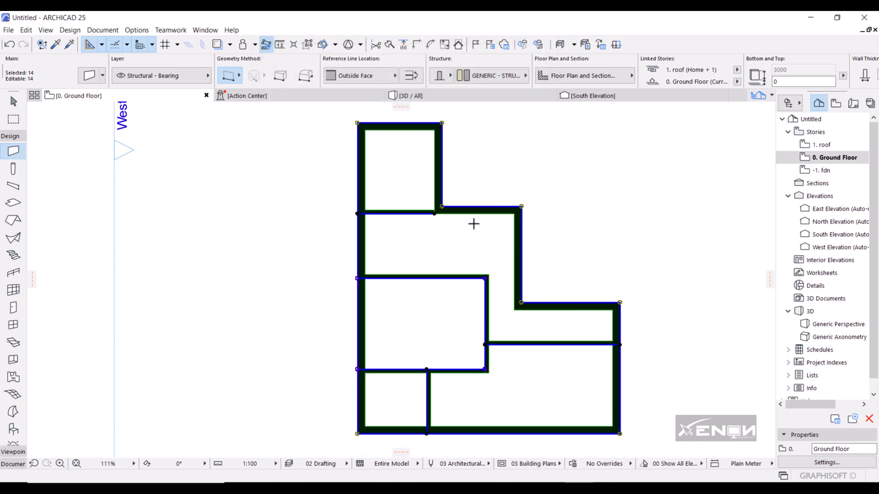
scroll(461, 214, up, 1)
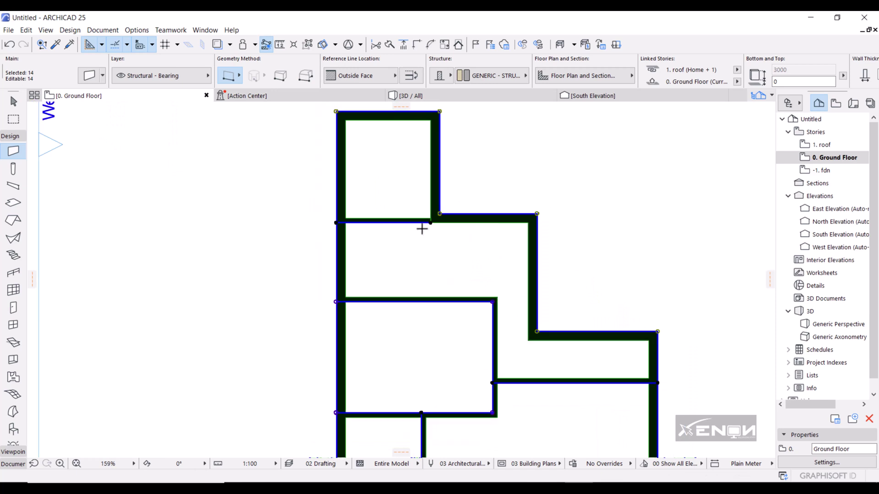
scroll(426, 247, down, 3)
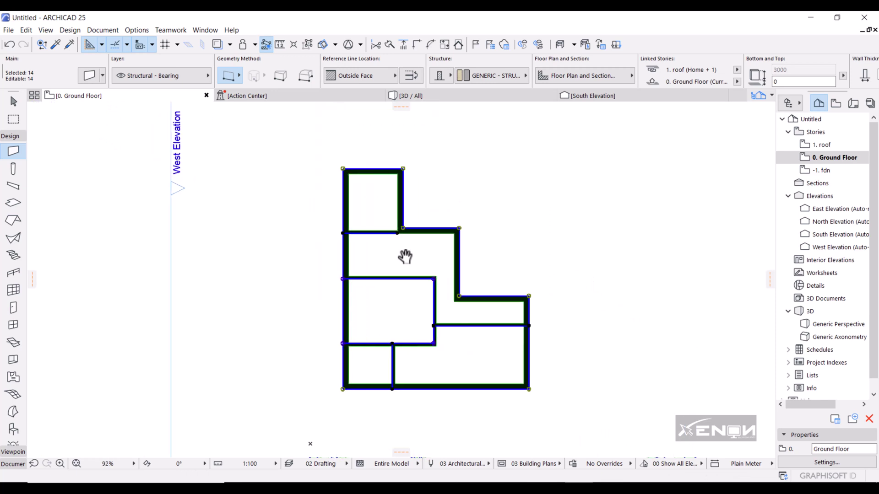
key(Escape)
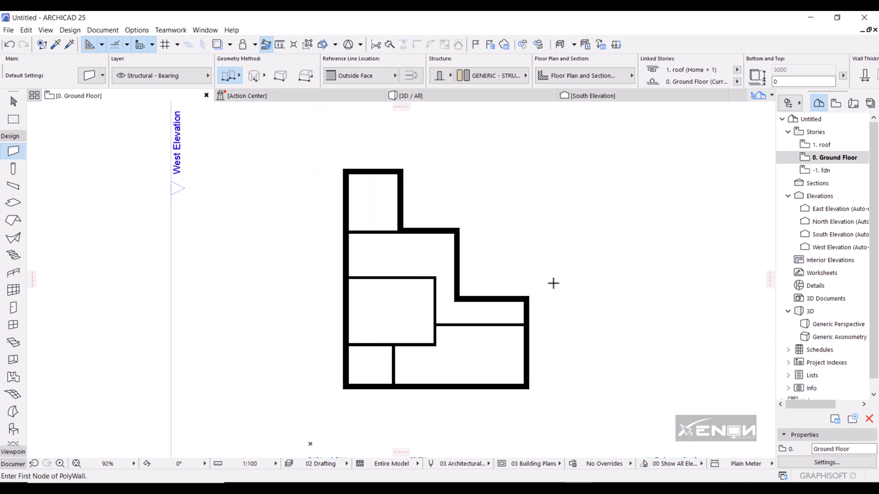
- Set the cut fill foreground and background pens of all Ground Floor walls to 81 and deselect them
scroll(419, 238, up, 2)
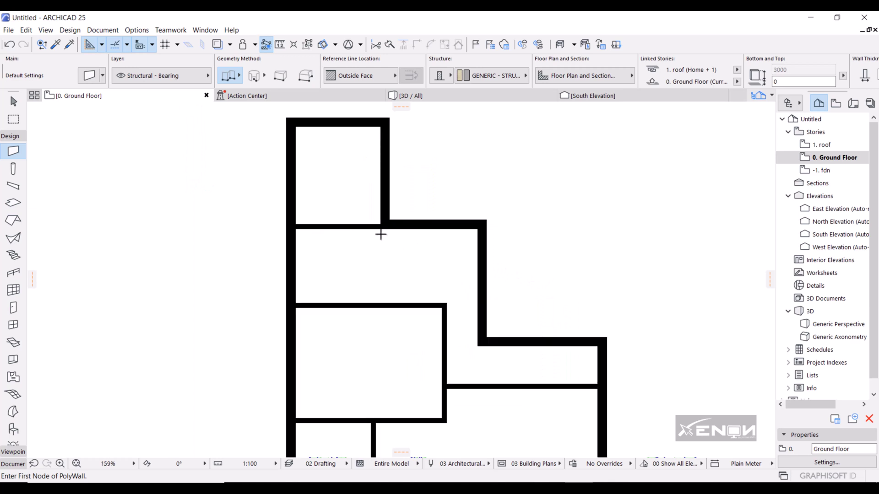
scroll(381, 235, down, 1)
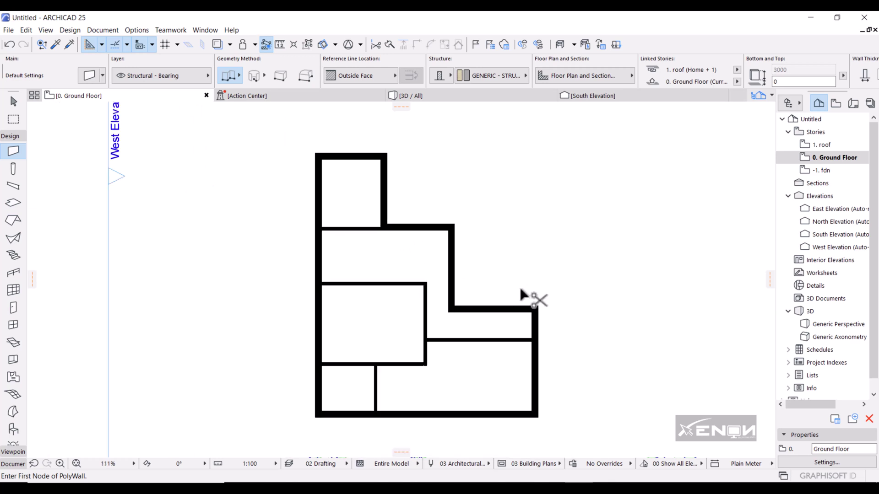
key(ctrl+a)
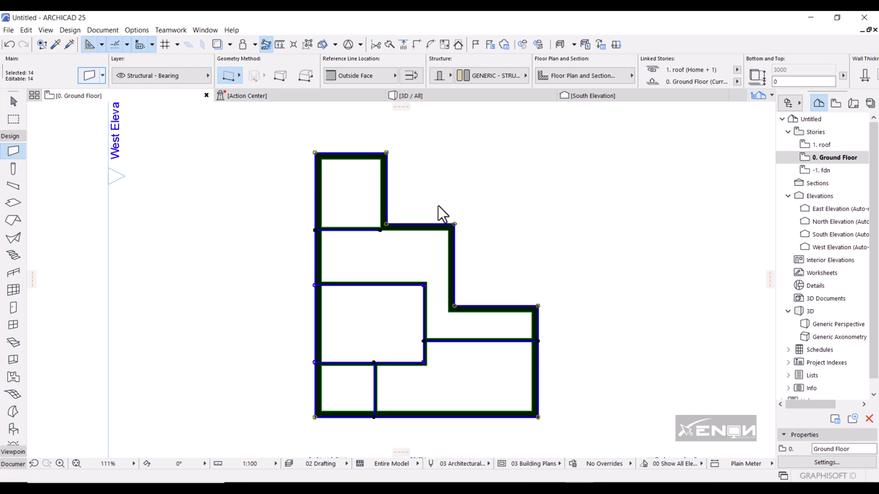
key(ctrl+t)
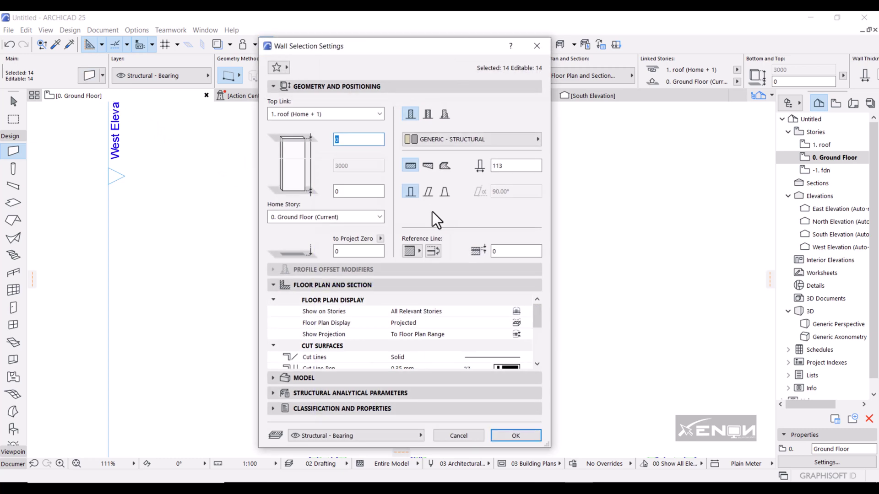
scroll(494, 358, down, 3)
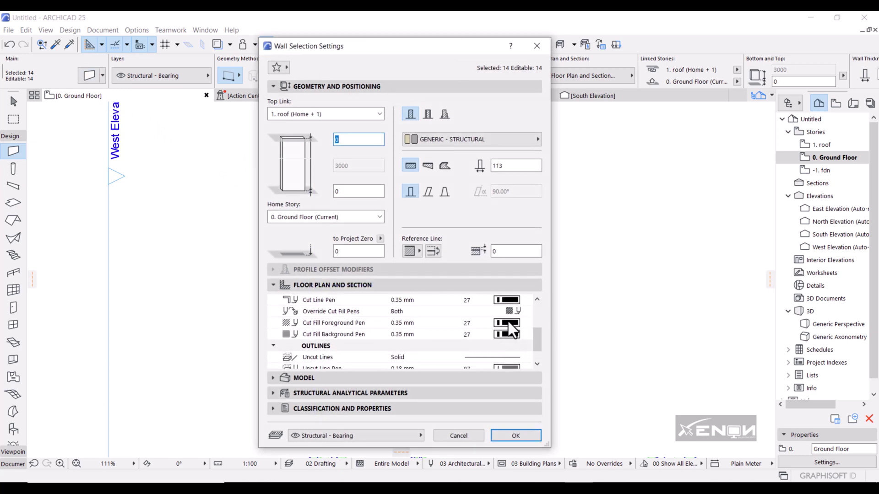
click(507, 323)
click(473, 323)
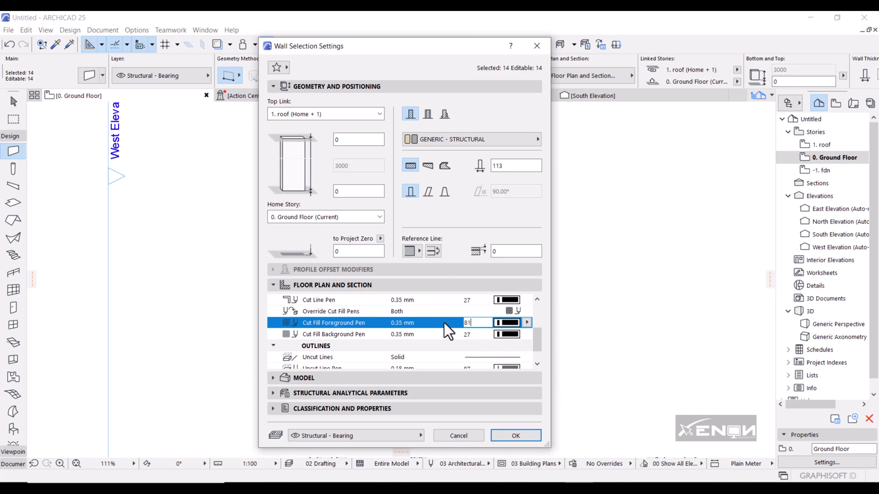
text(81)
click(473, 334)
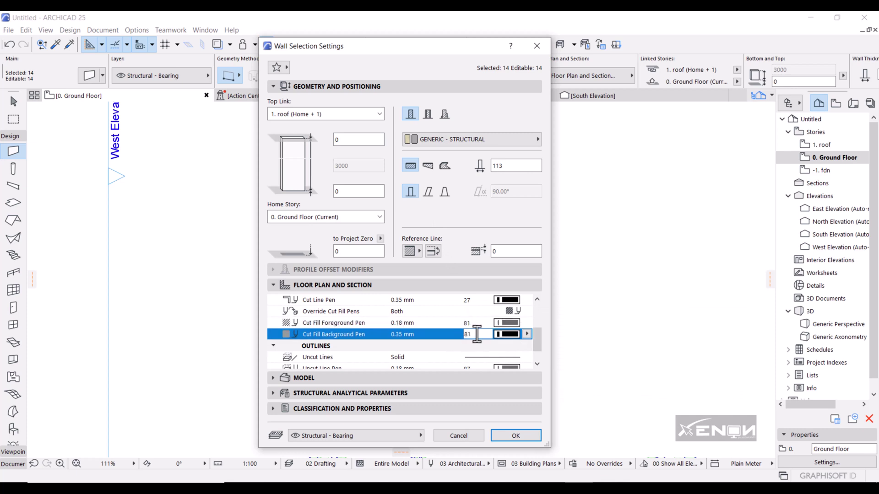
click(514, 436)
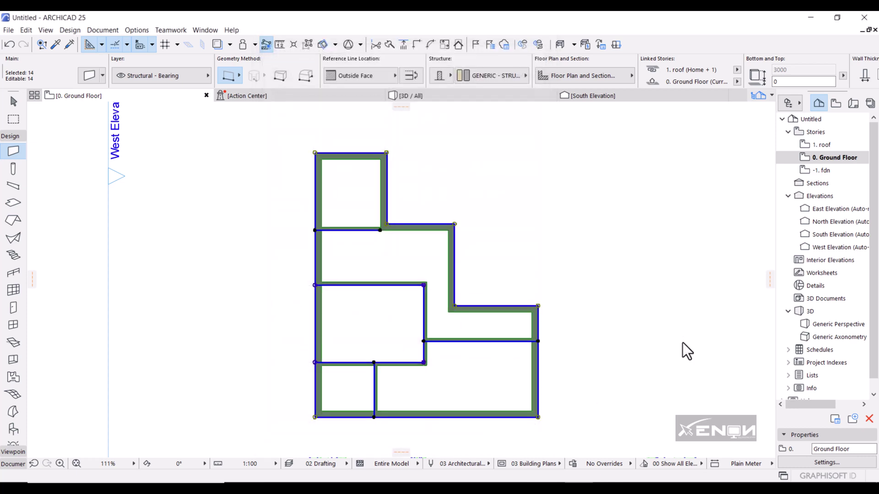
key(Escape)
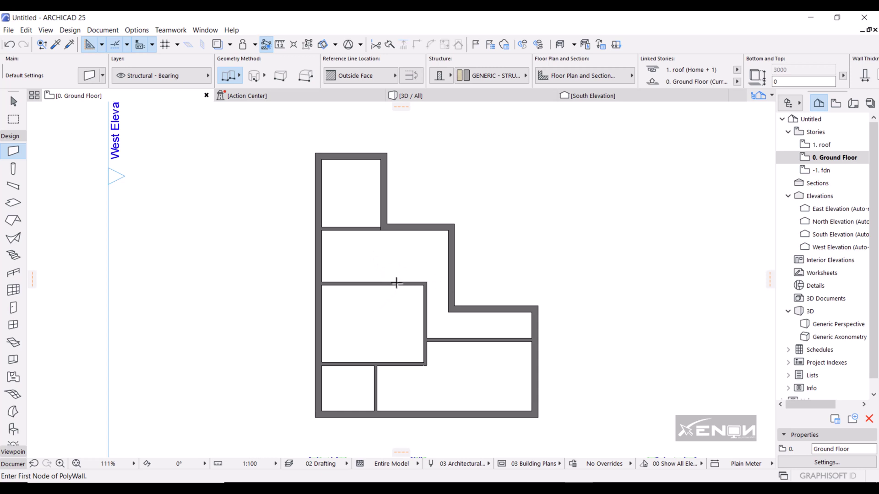
- Open the building in the 3D perspective view and examine its walls from above
scroll(386, 237, up, 2)
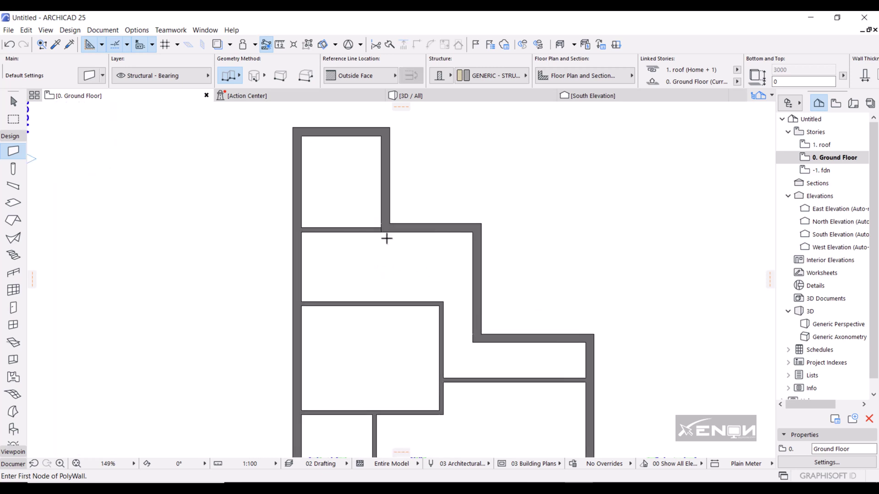
scroll(386, 238, down, 2)
scroll(393, 255, down, 3)
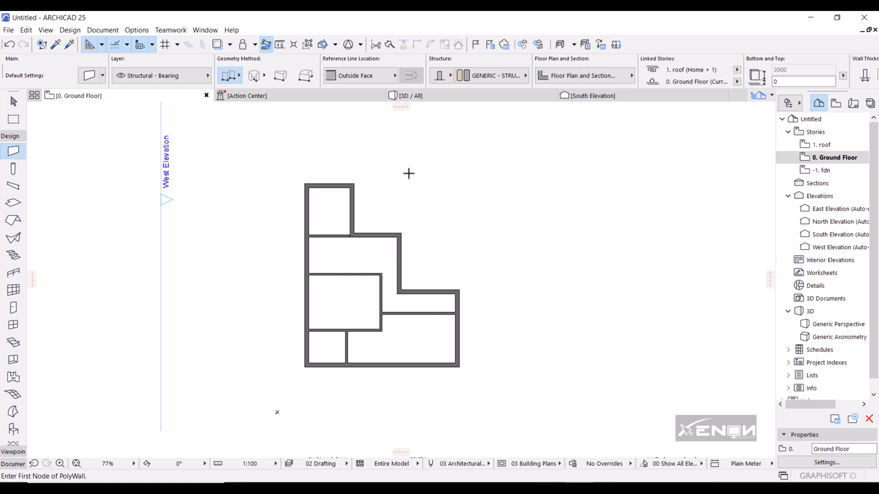
click(467, 97)
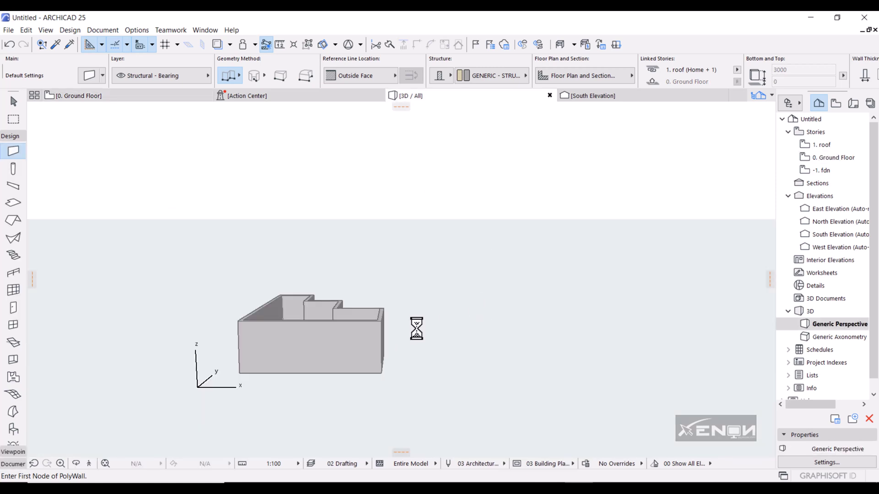
shift+middle_drag(435, 329, 389, 365)
scroll(349, 364, up, 5)
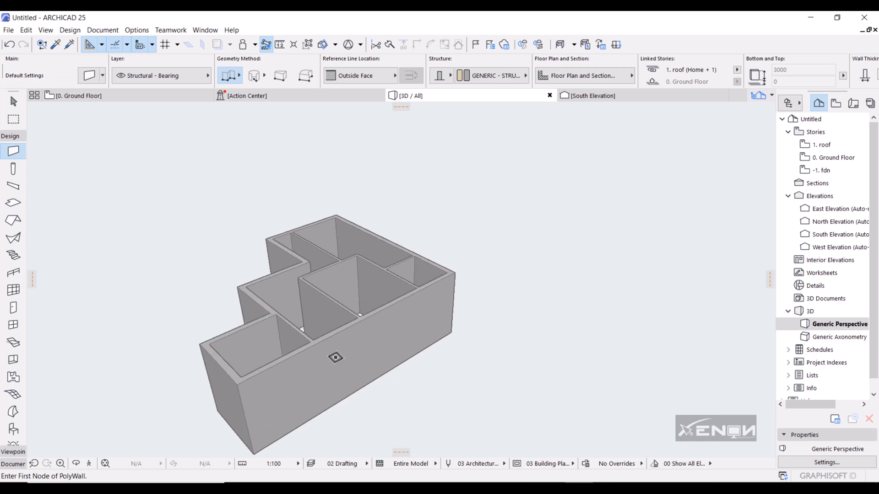
scroll(335, 357, up, 2)
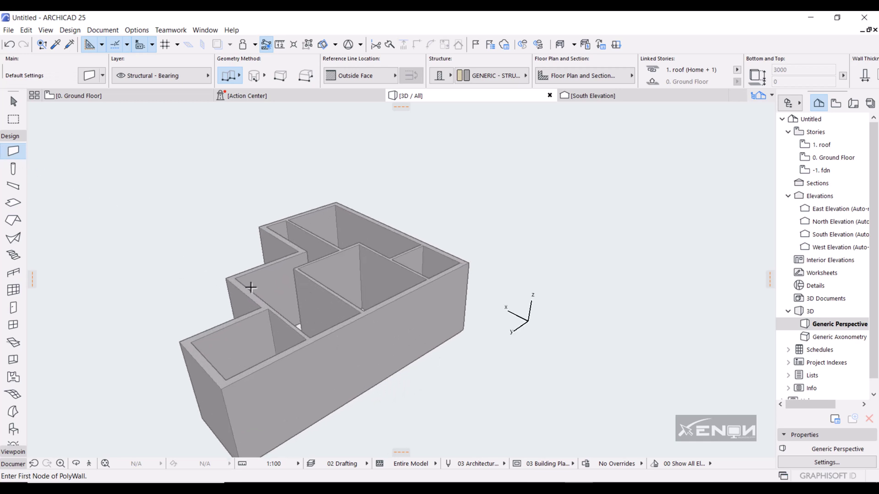
- Select all walls in 3D and override their first model surface with Plastic - Laminate
key(ctrl+a)
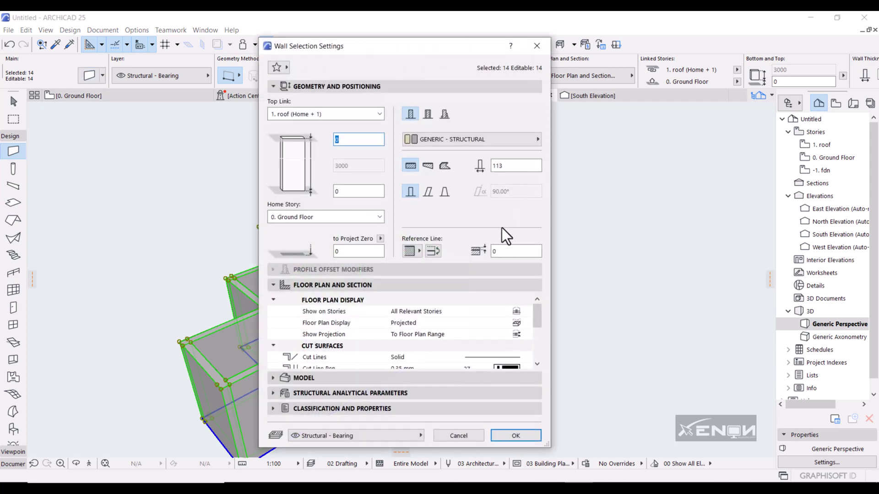
scroll(446, 351, down, 2)
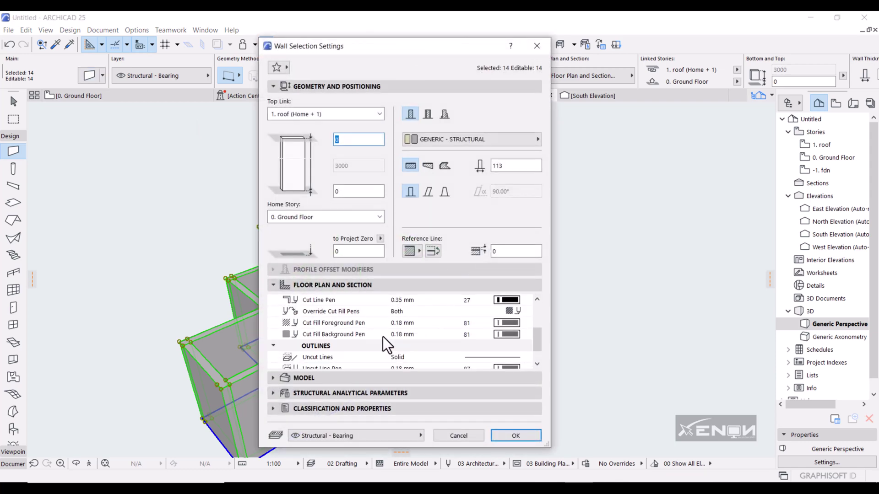
click(275, 378)
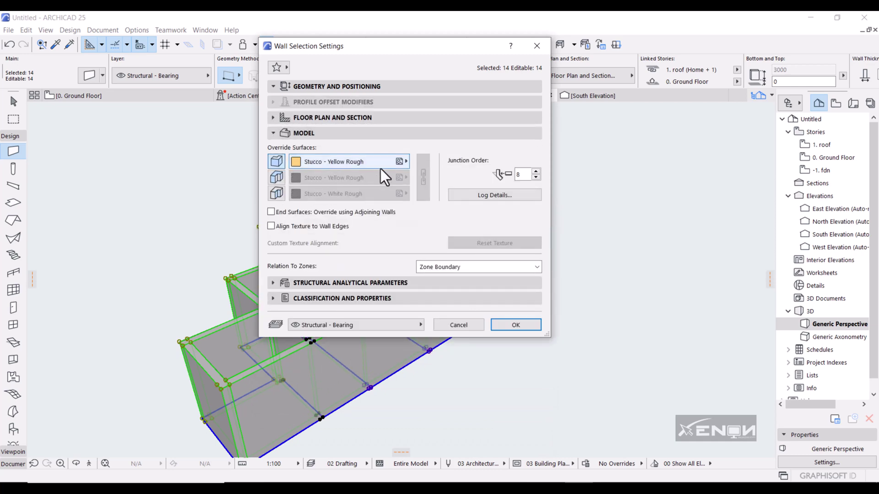
click(383, 166)
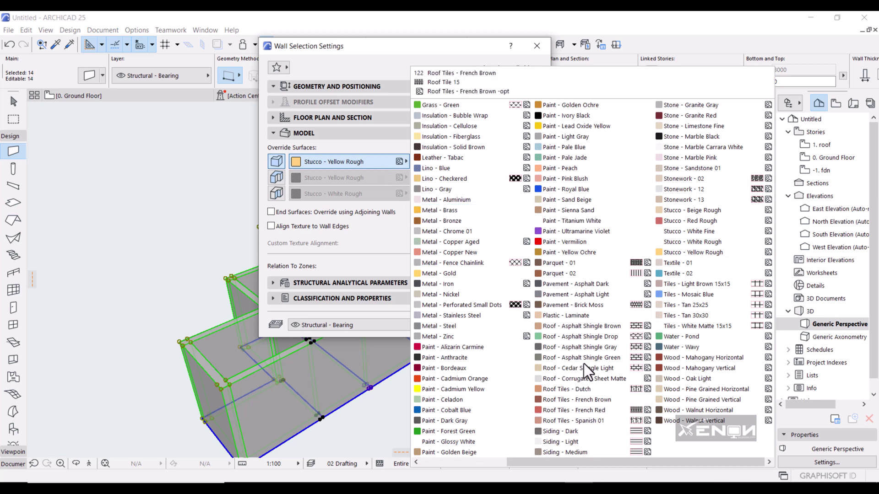
click(580, 316)
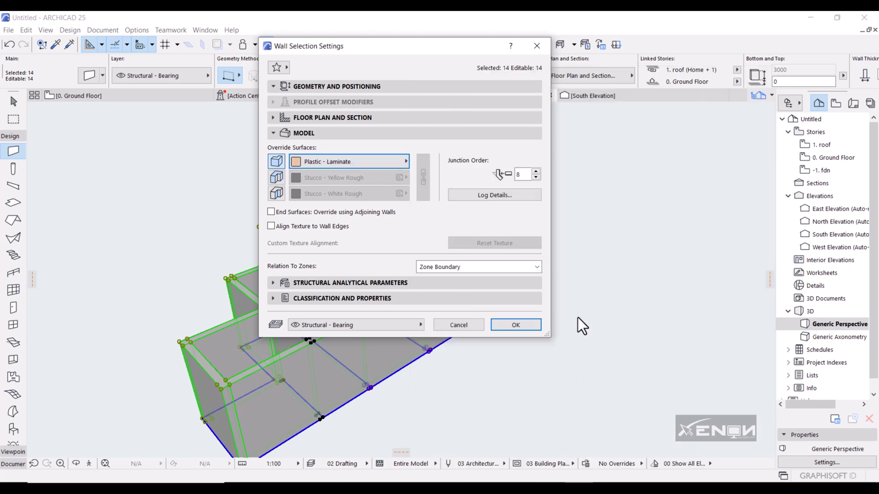
- Enable the two remaining surface overrides, link all three to Plastic - Laminate, apply the settings and deselect the walls
click(277, 178)
click(276, 194)
click(424, 179)
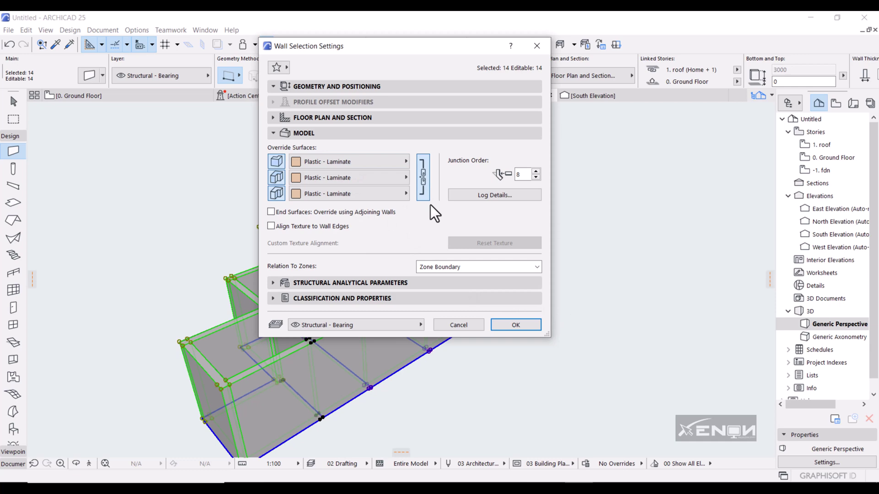
click(514, 323)
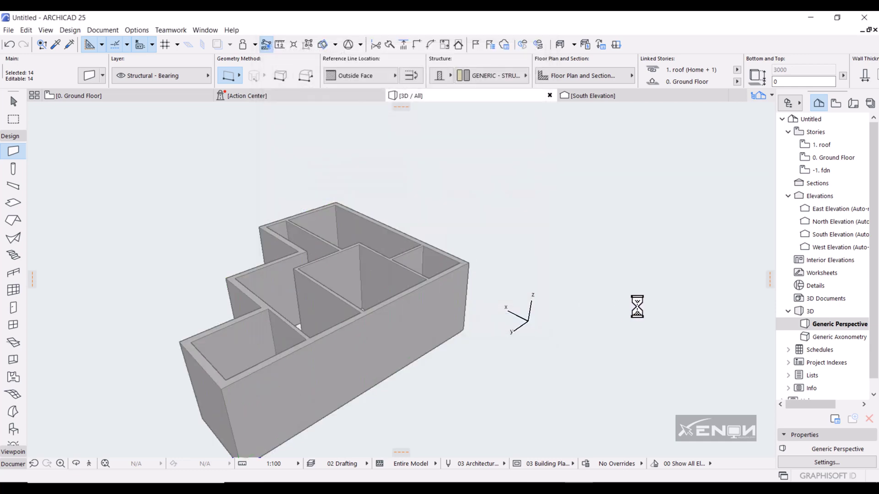
key(Escape)
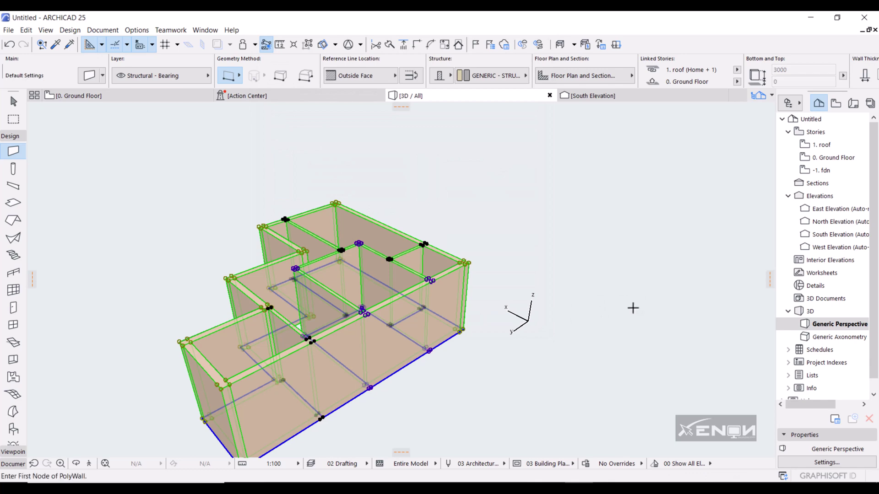
- Examine the resurfaced exterior walls and interior partitions in 3D from several angles
shift+middle_drag(646, 307, 616, 323)
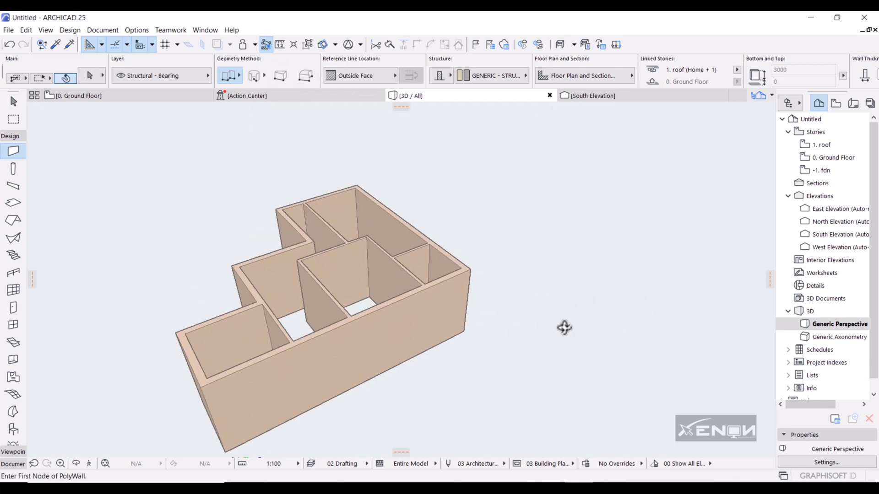
shift+middle_drag(417, 352, 470, 367)
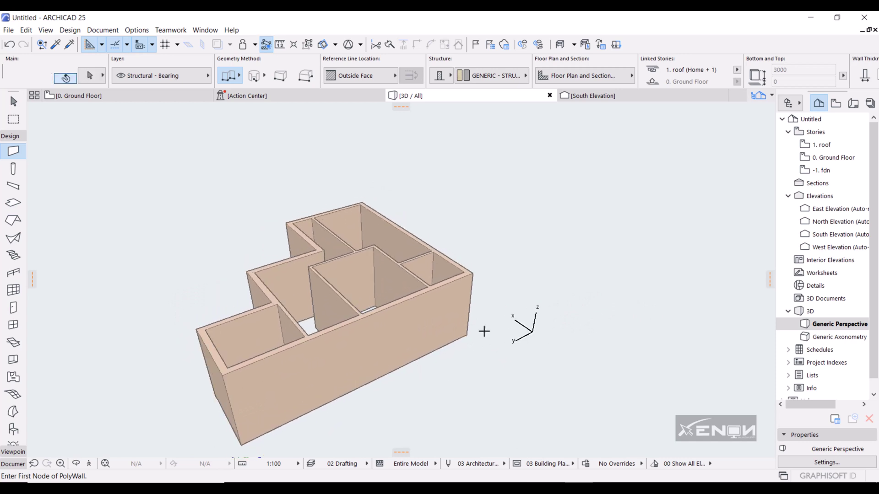
shift+middle_drag(359, 374, 471, 301)
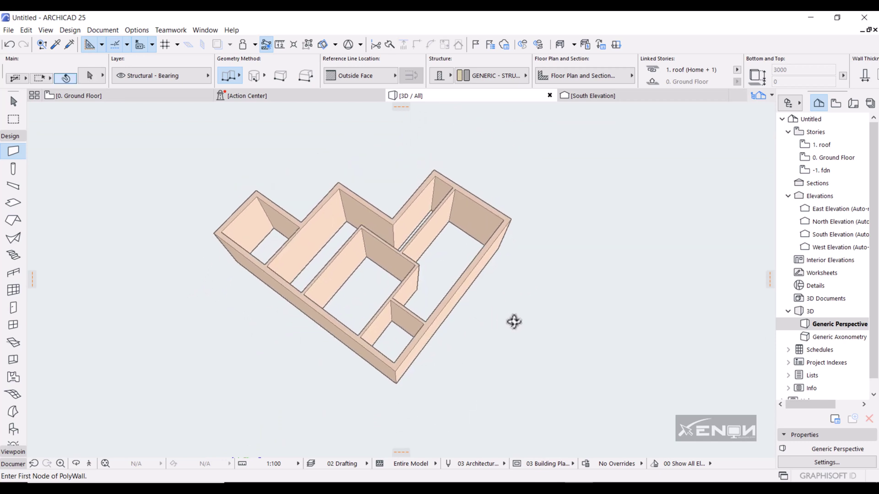
shift+middle_drag(515, 321, 516, 322)
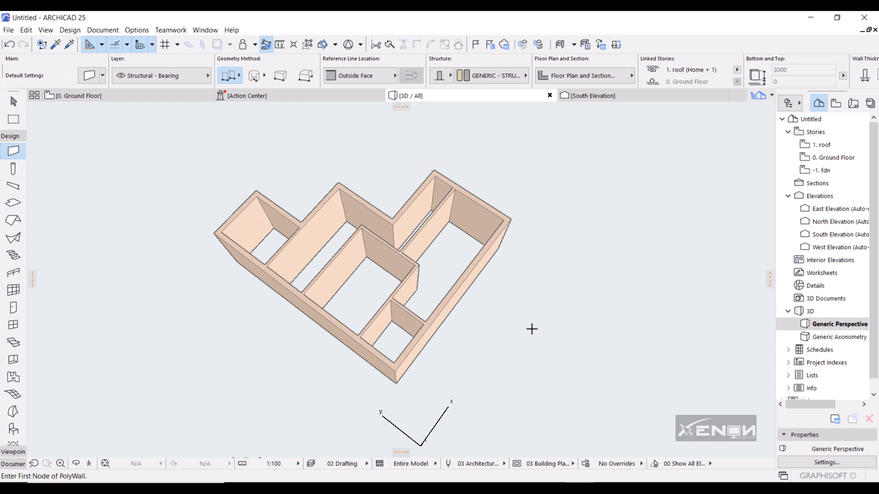